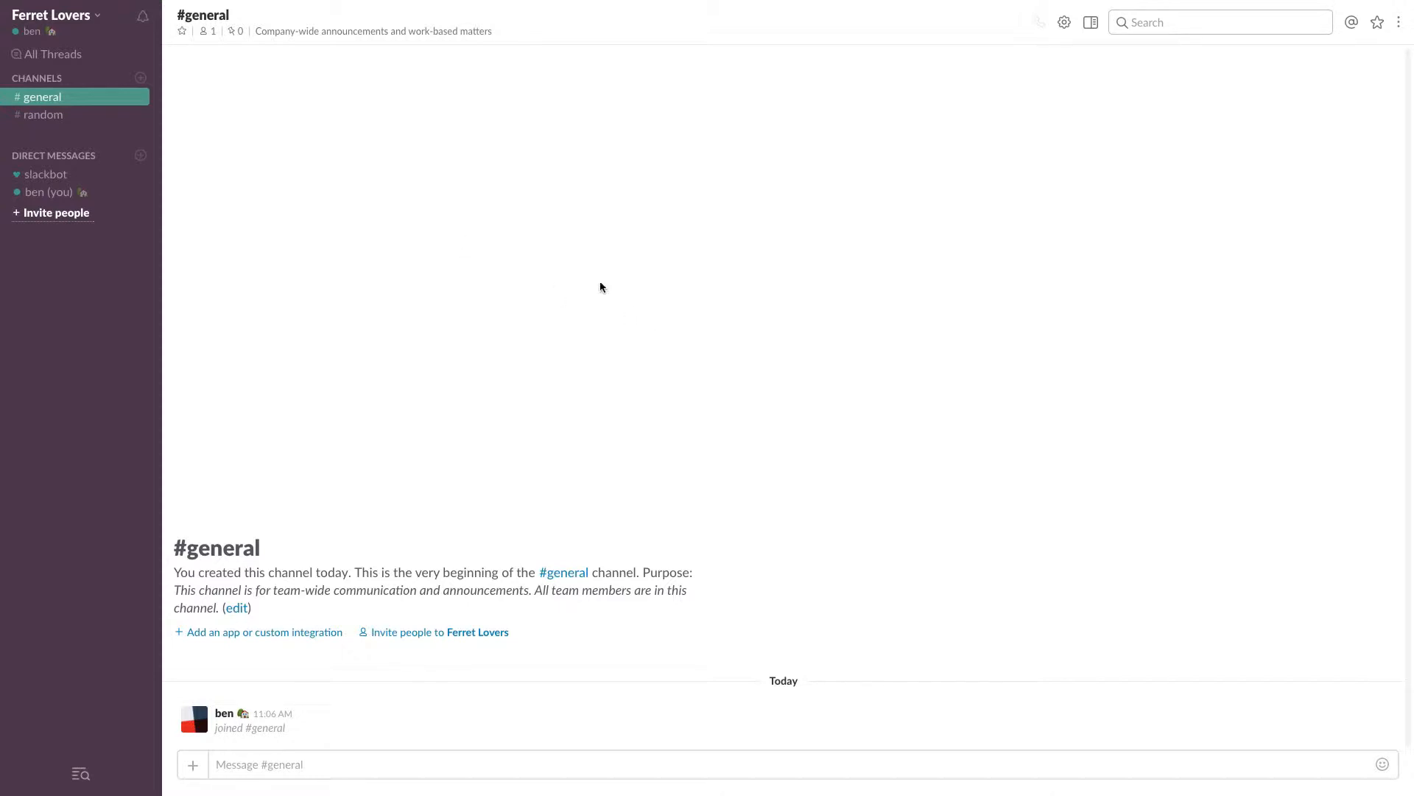
# - Open the Apps & integrations directory for the Ferret Lovers team
pyautogui.click(62, 116)
pyautogui.click(77, 96)
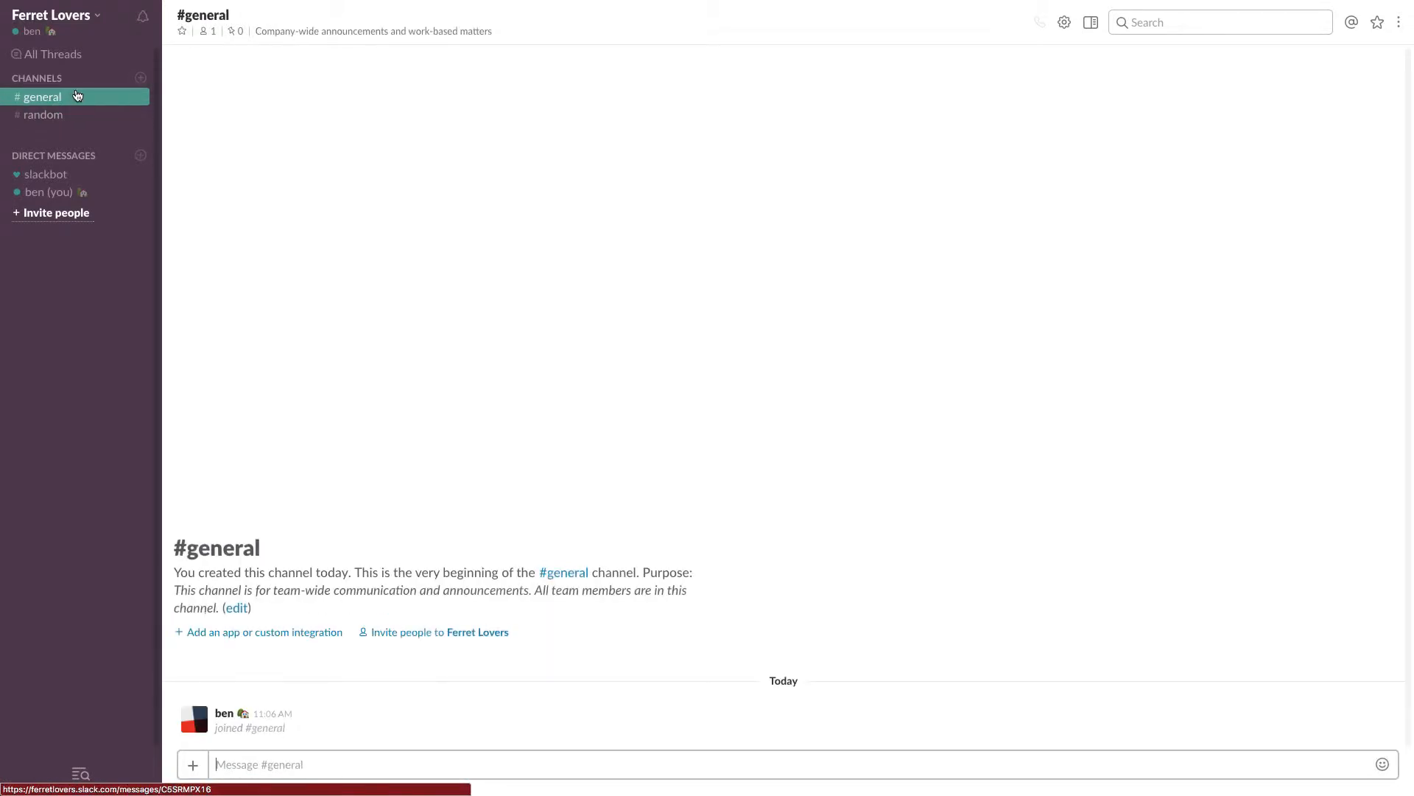
pyautogui.click(101, 27)
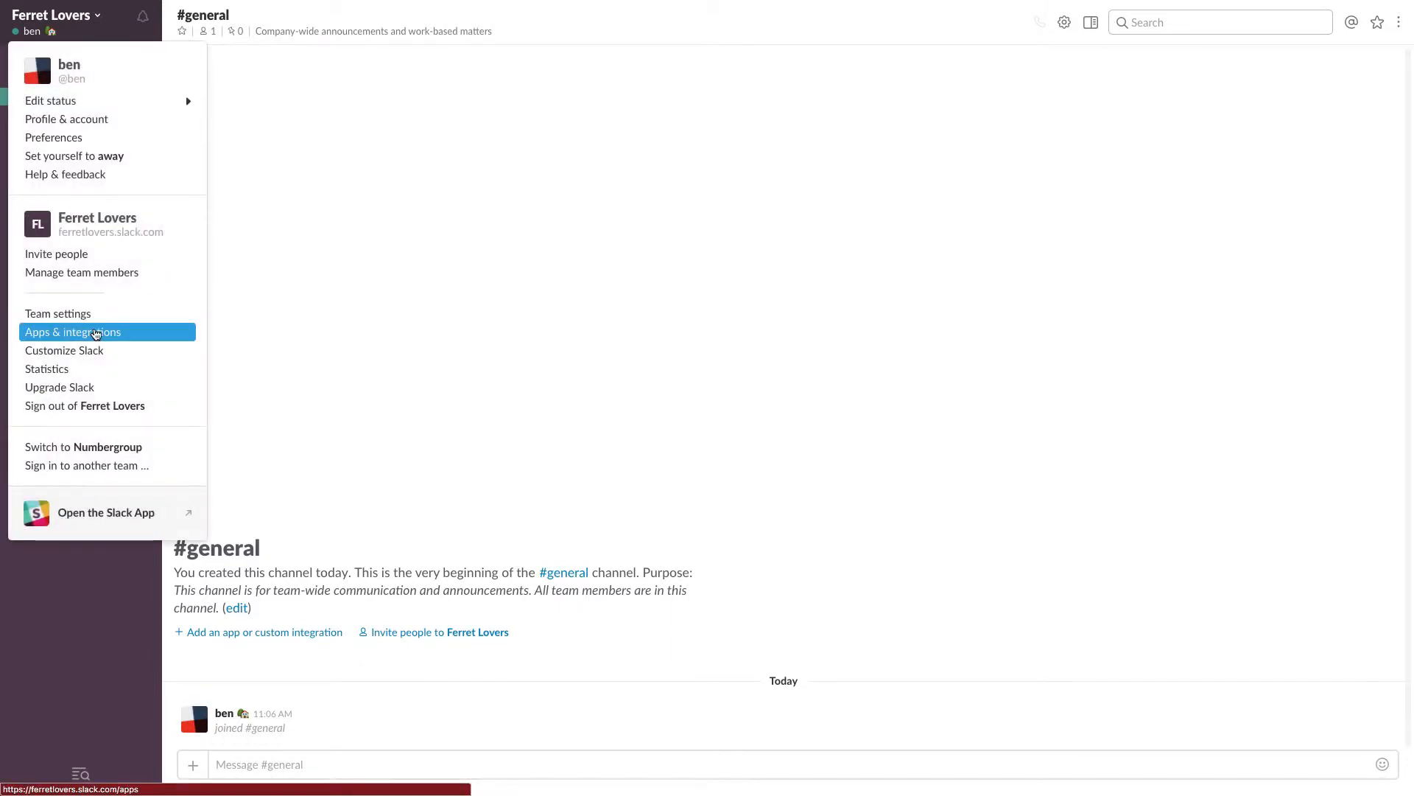
pyautogui.click(95, 334)
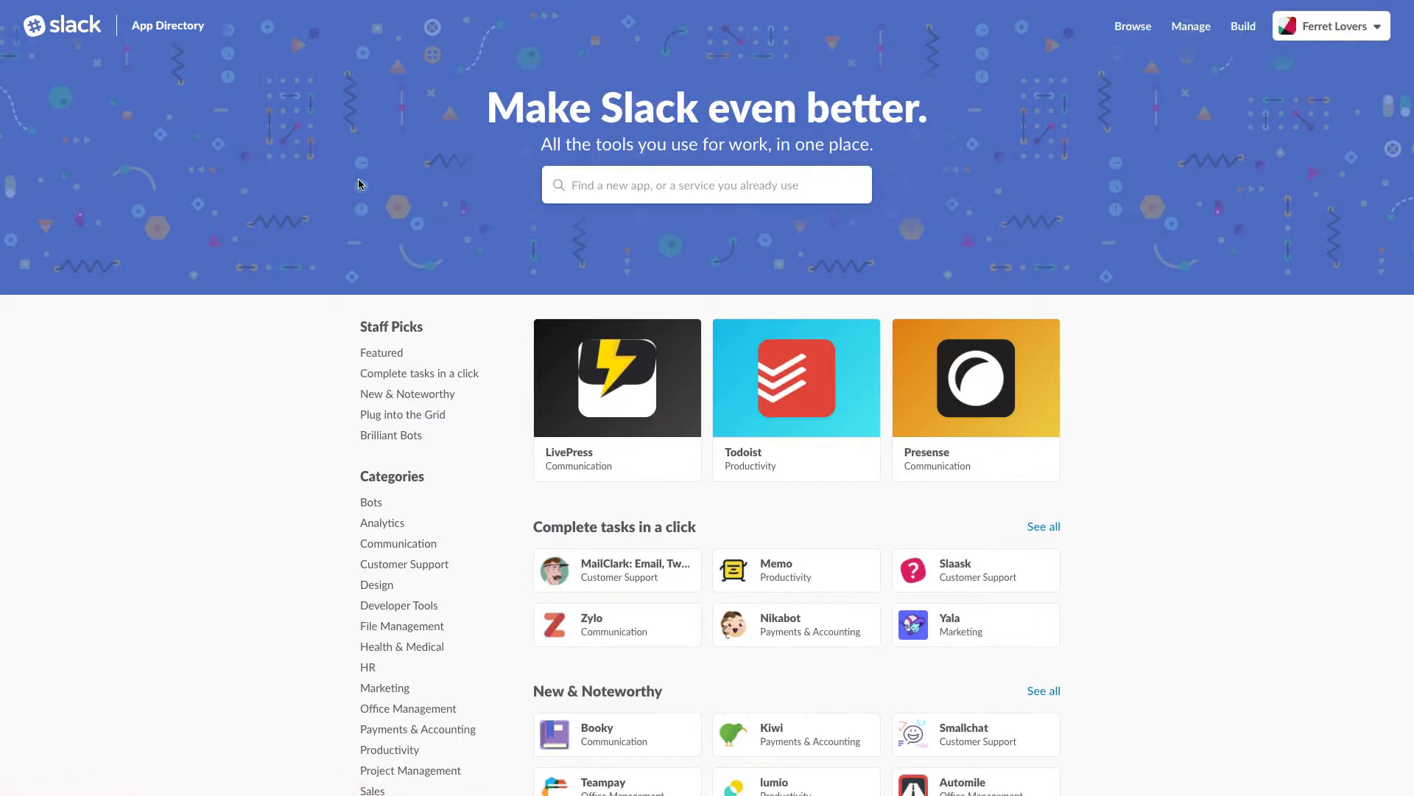
# - Search the app directory for "webhook" and open the Incoming WebHooks app
pyautogui.click(694, 183)
pyautogui.write('we')
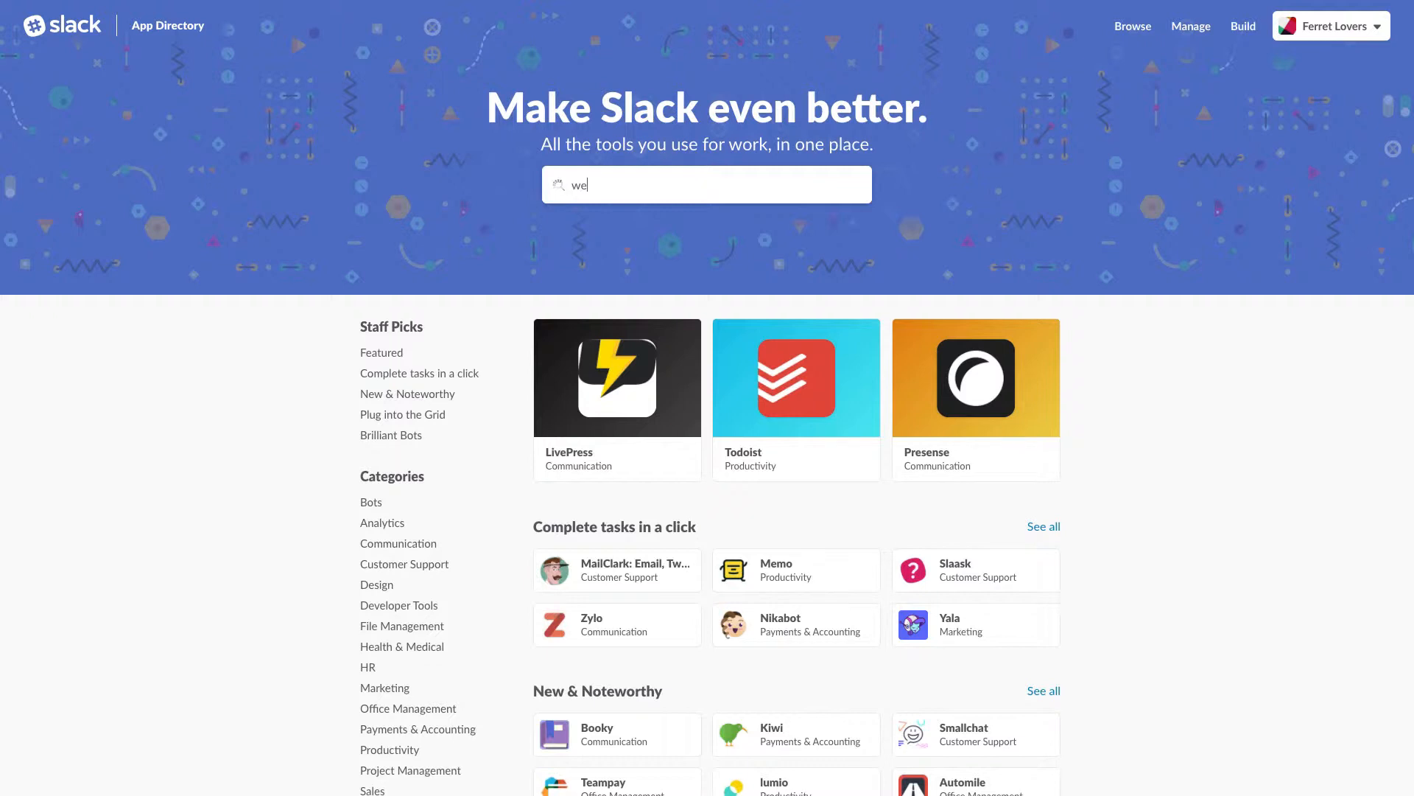
pyautogui.write('bhook')
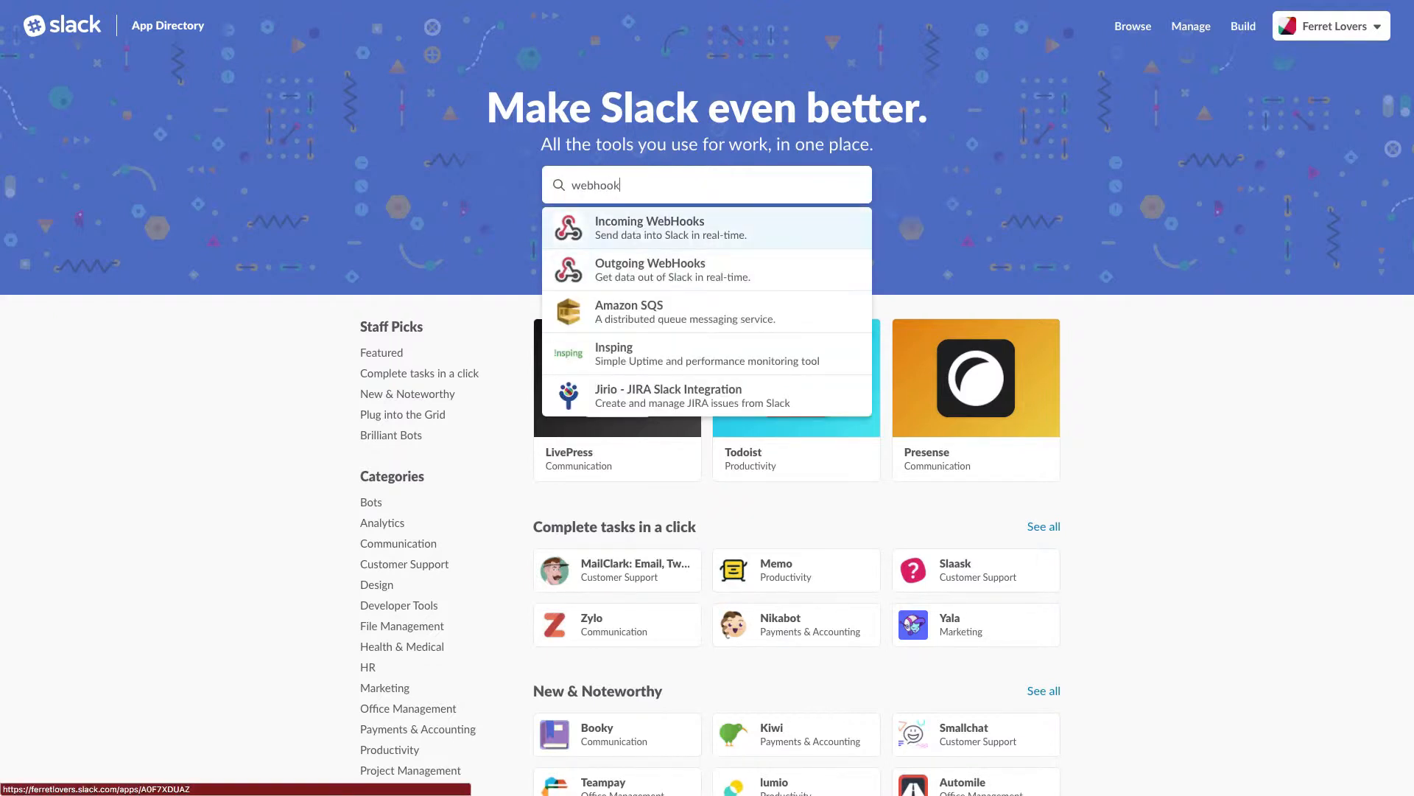
pyautogui.press('Return')
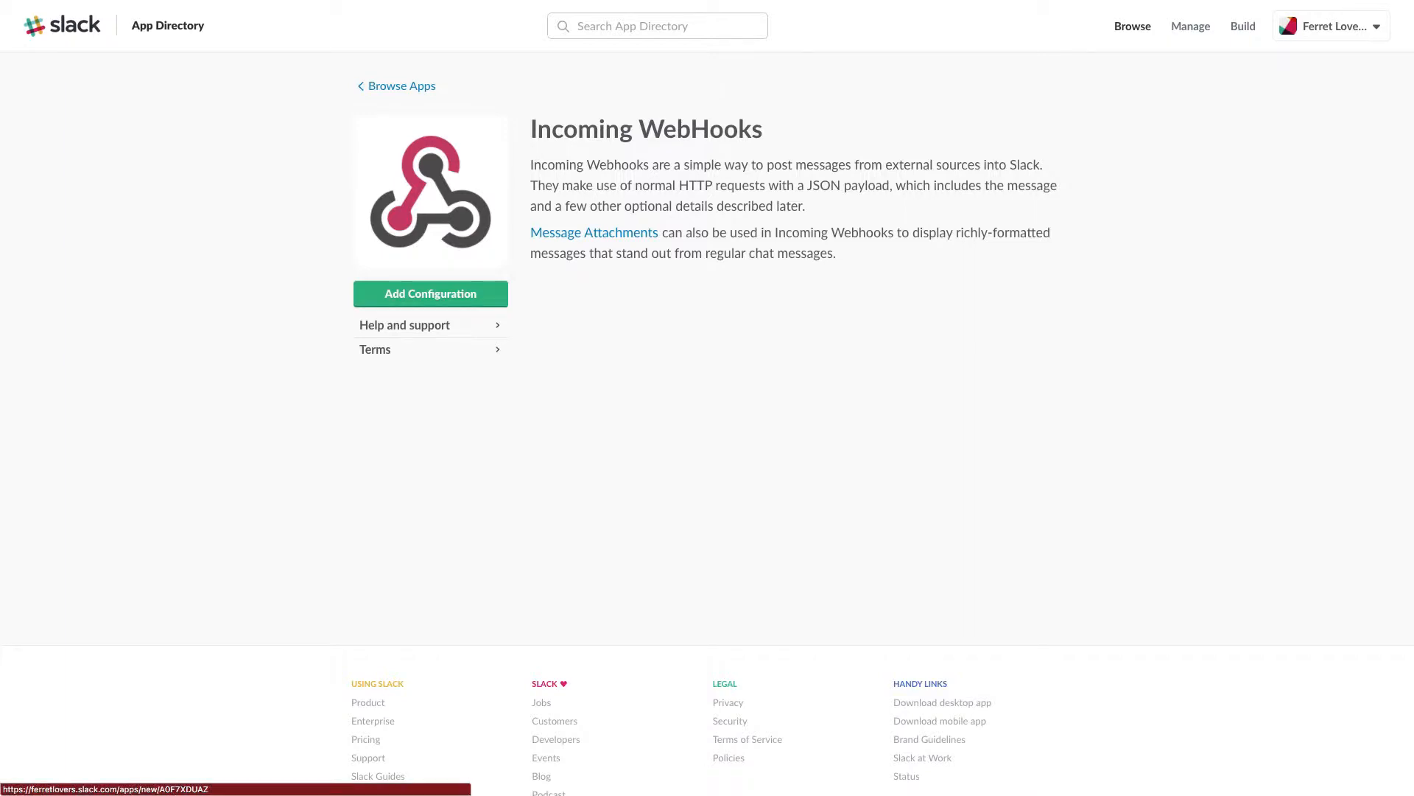
# - Add an Incoming WebHooks integration that posts to the #random channel
pyautogui.click(431, 294)
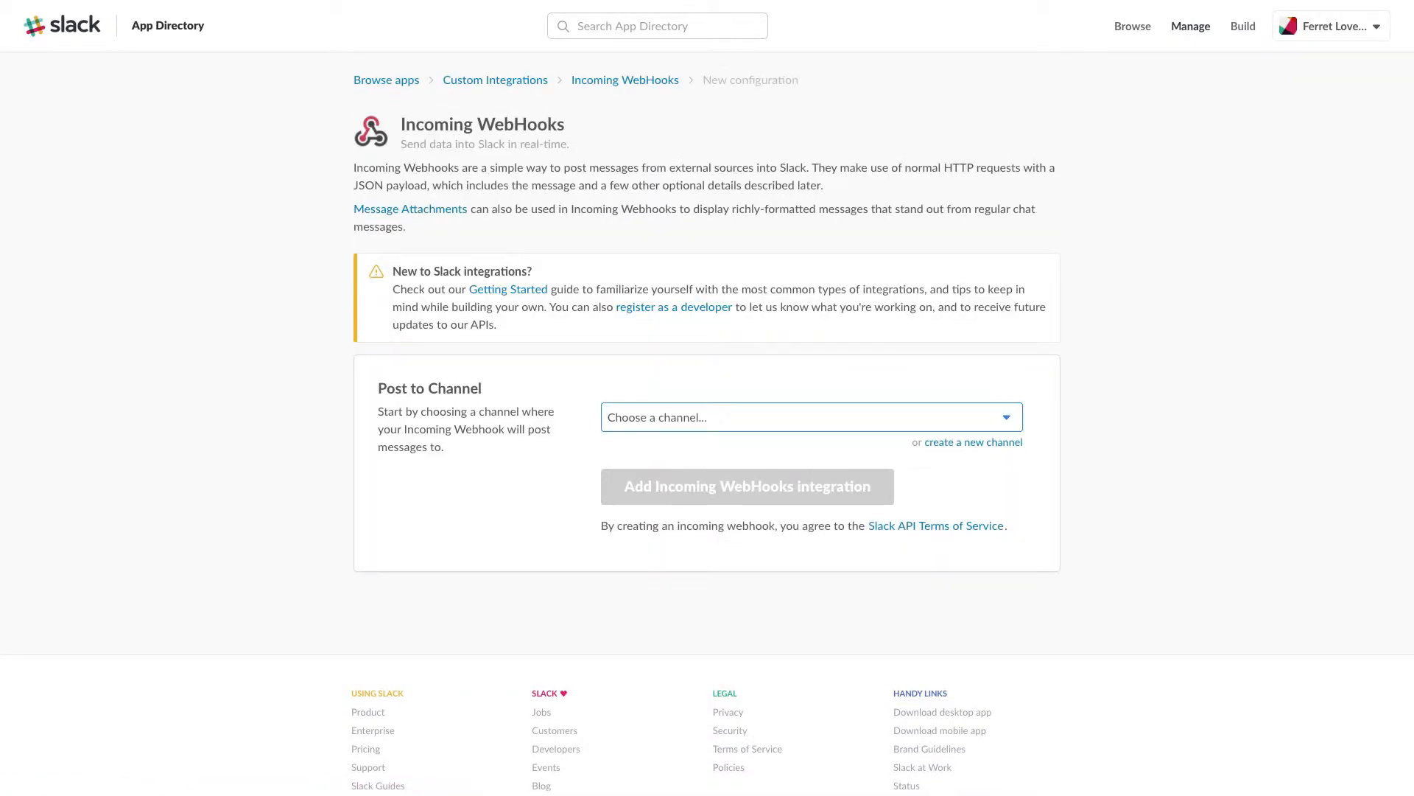
pyautogui.click(812, 418)
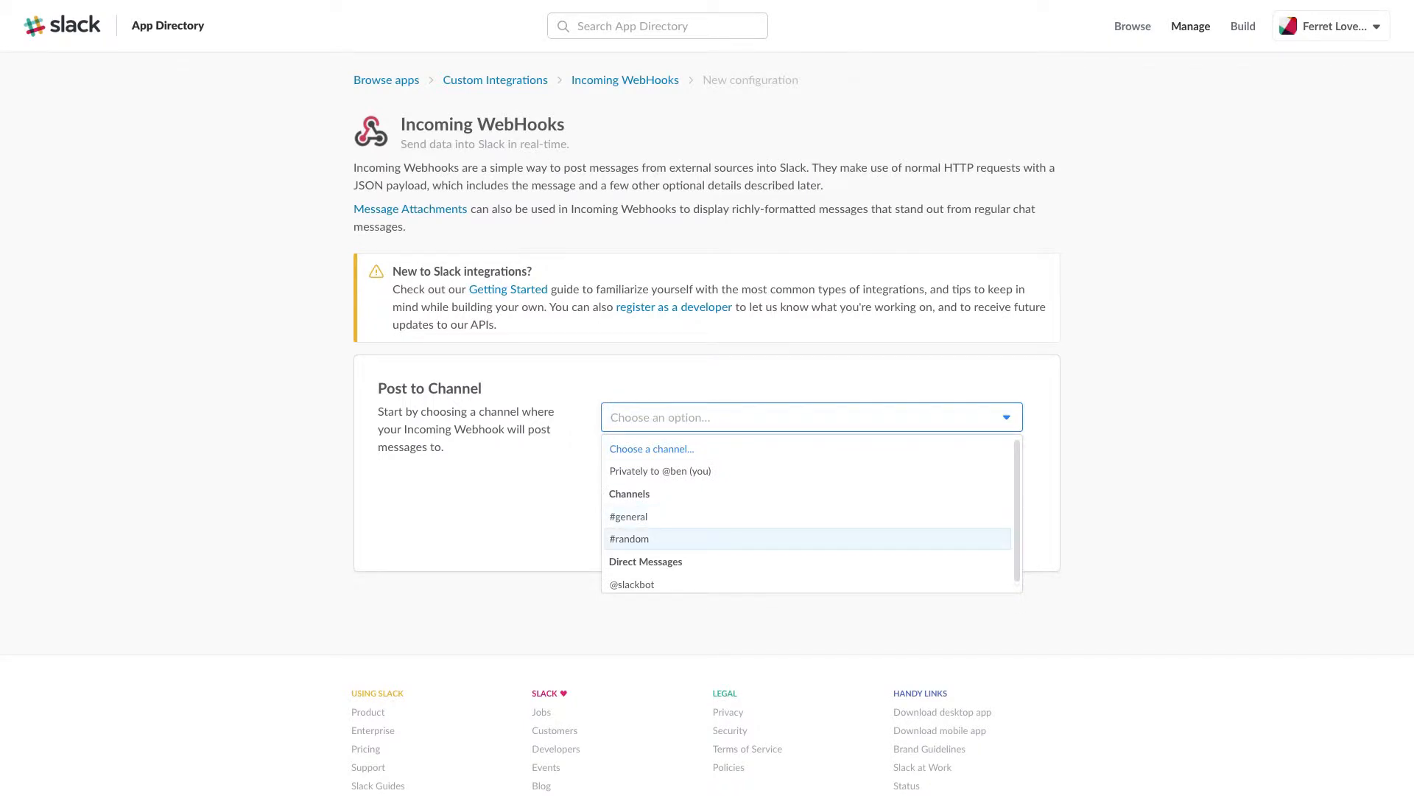
pyautogui.click(629, 538)
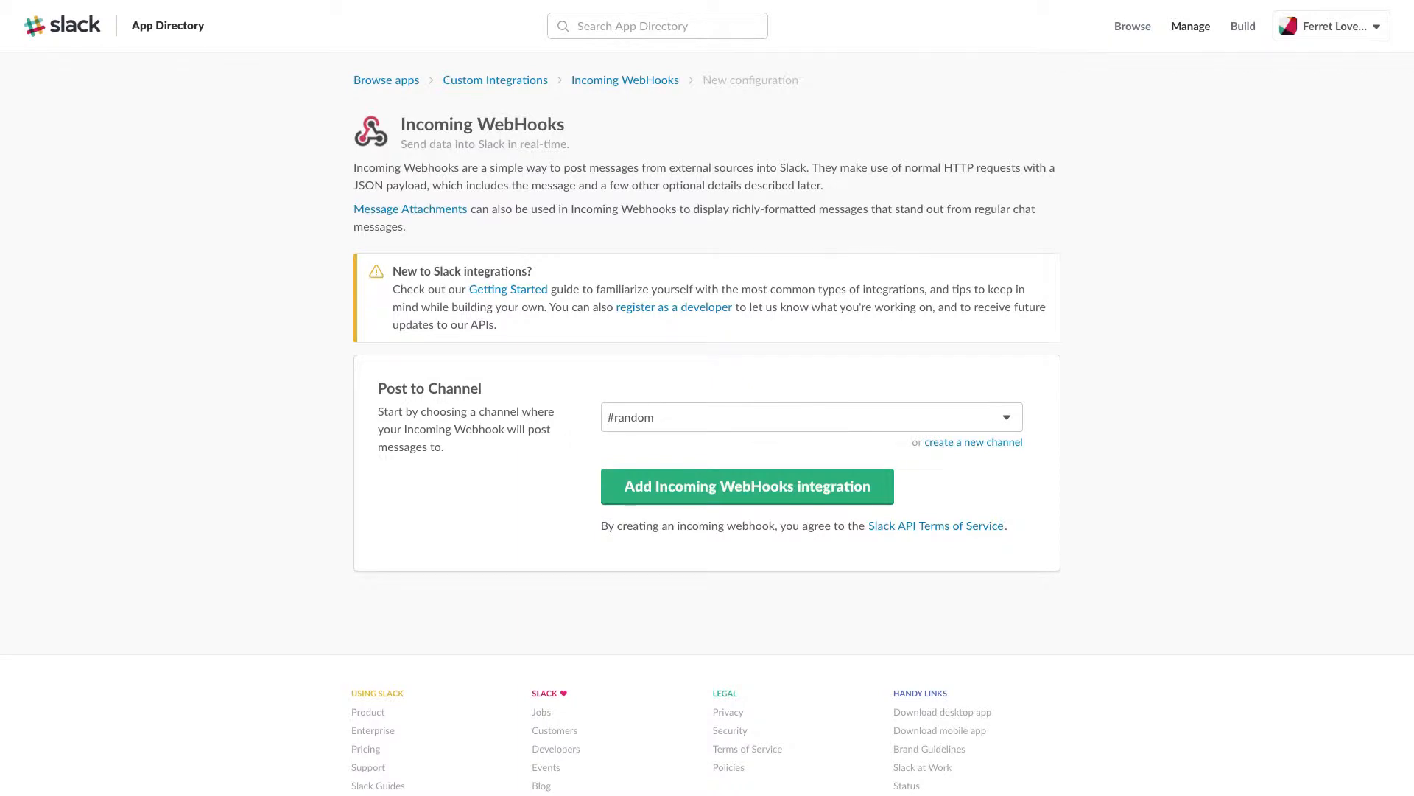
pyautogui.click(747, 487)
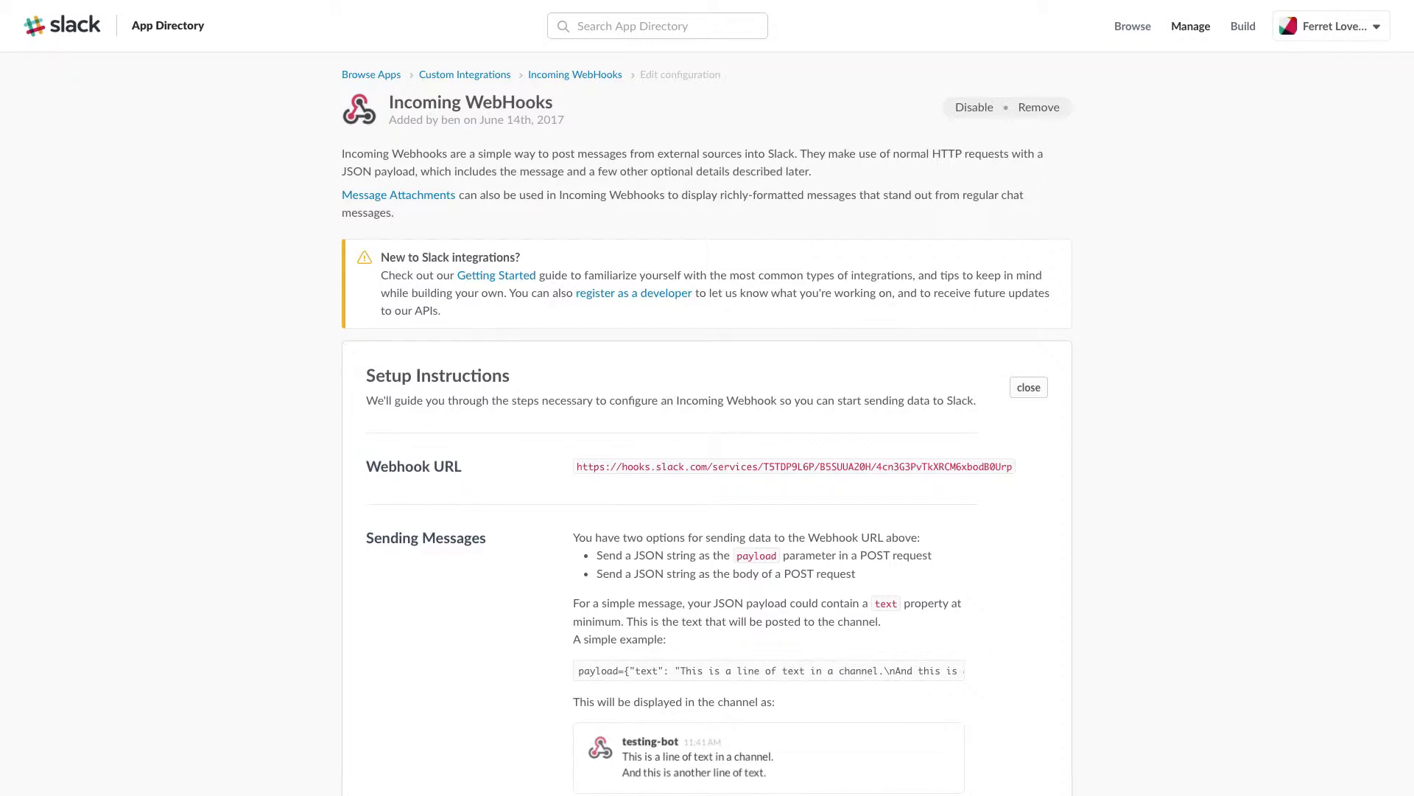
# - Copy the complete Webhook URL from the integration's setup instructions
pyautogui.moveTo(577, 466); pyautogui.dragTo(1015, 467)
pyautogui.click(1015, 466)
pyautogui.moveTo(577, 466); pyautogui.dragTo(1014, 466)
pyautogui.click(612, 466)
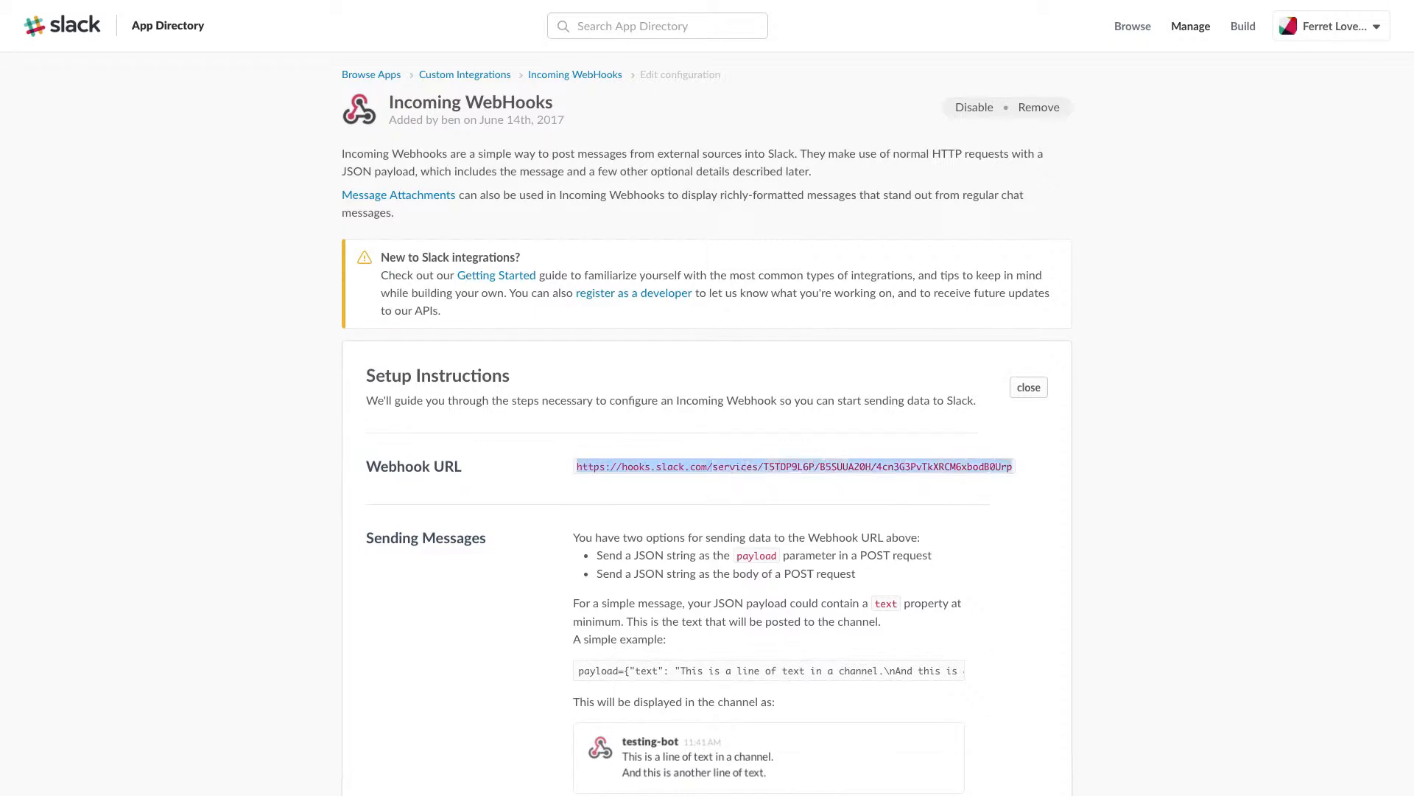
pyautogui.rightClick(935, 463)
pyautogui.click(977, 495)
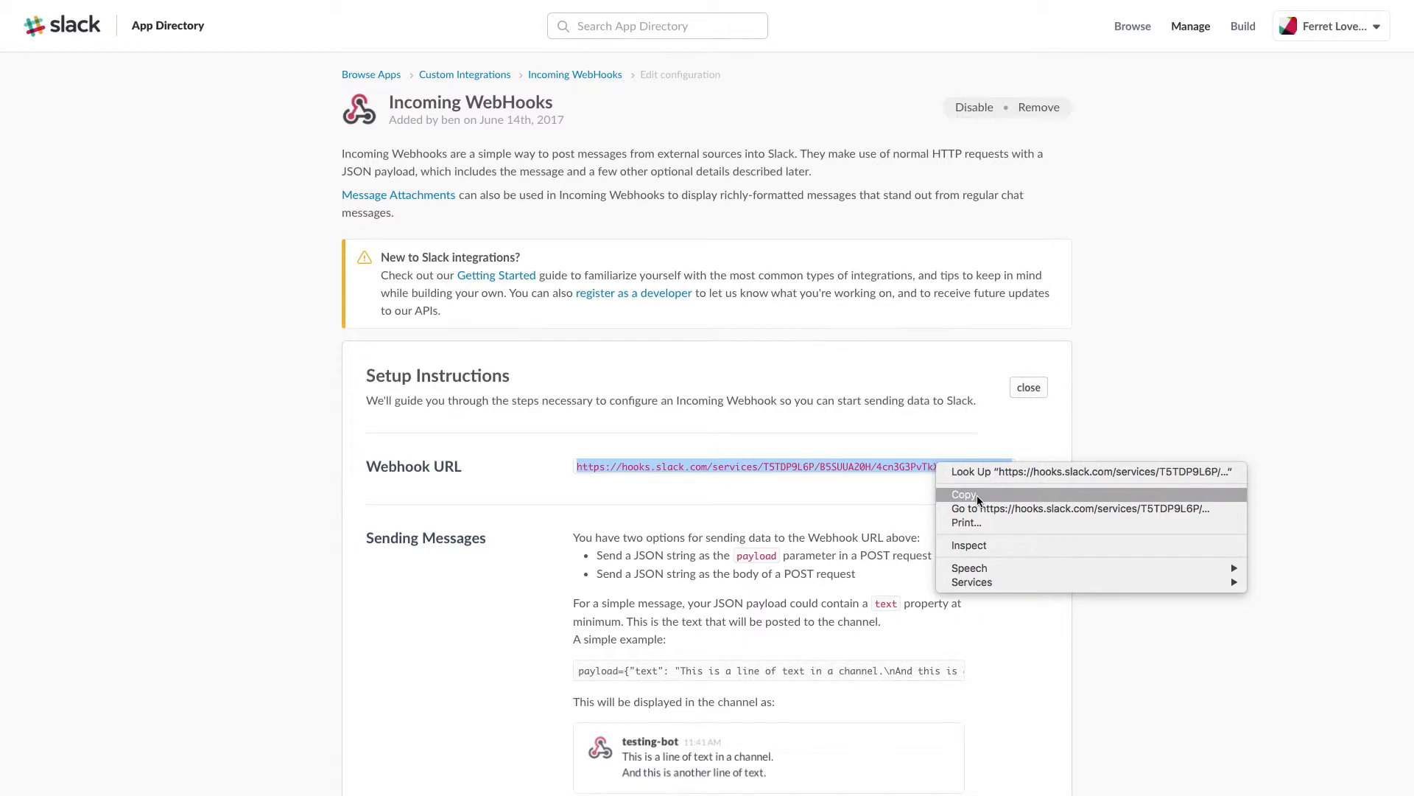
pyautogui.click(1023, 467)
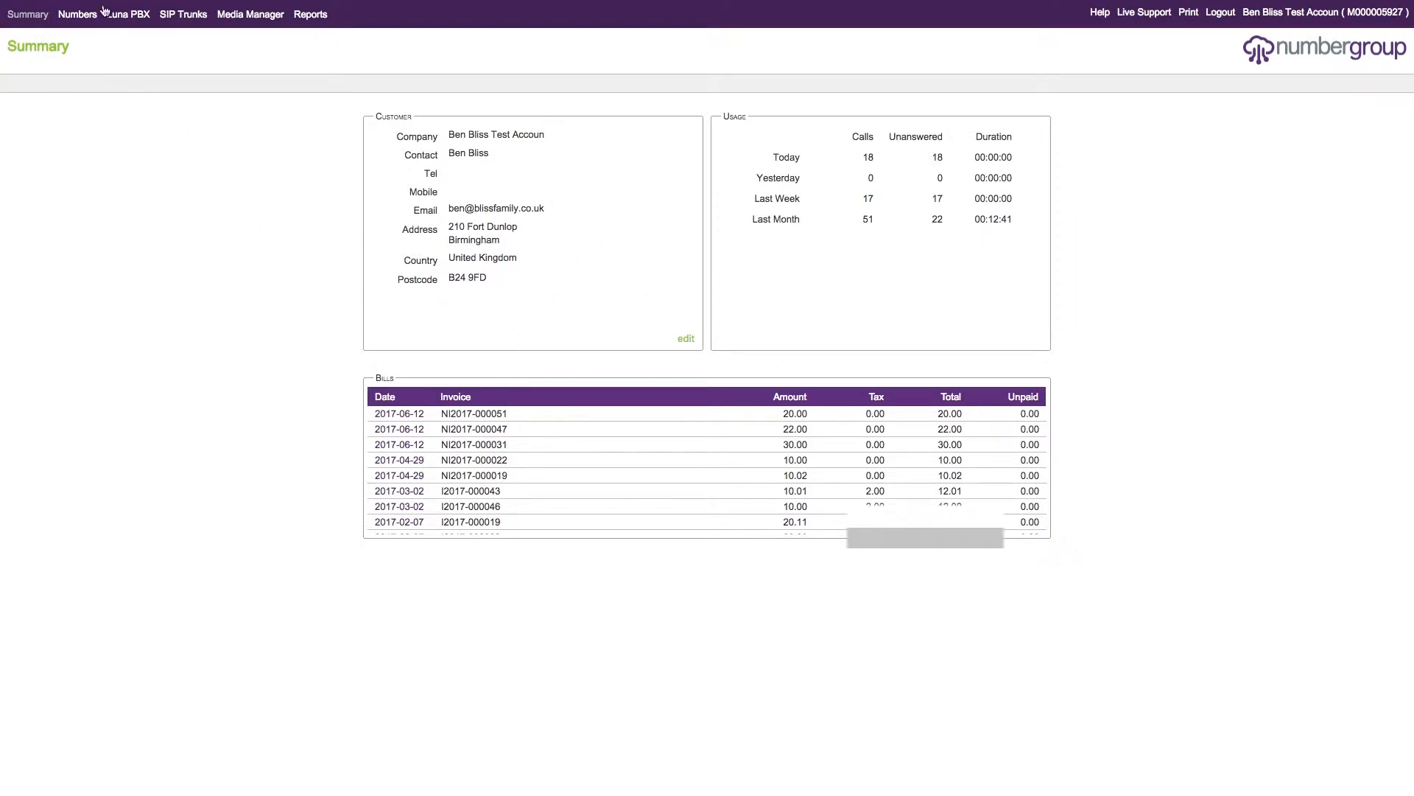
# - Switch to the Numbergroup portal and open the London Receptionist number in the N-prefixed test account's number list
pyautogui.click(77, 14)
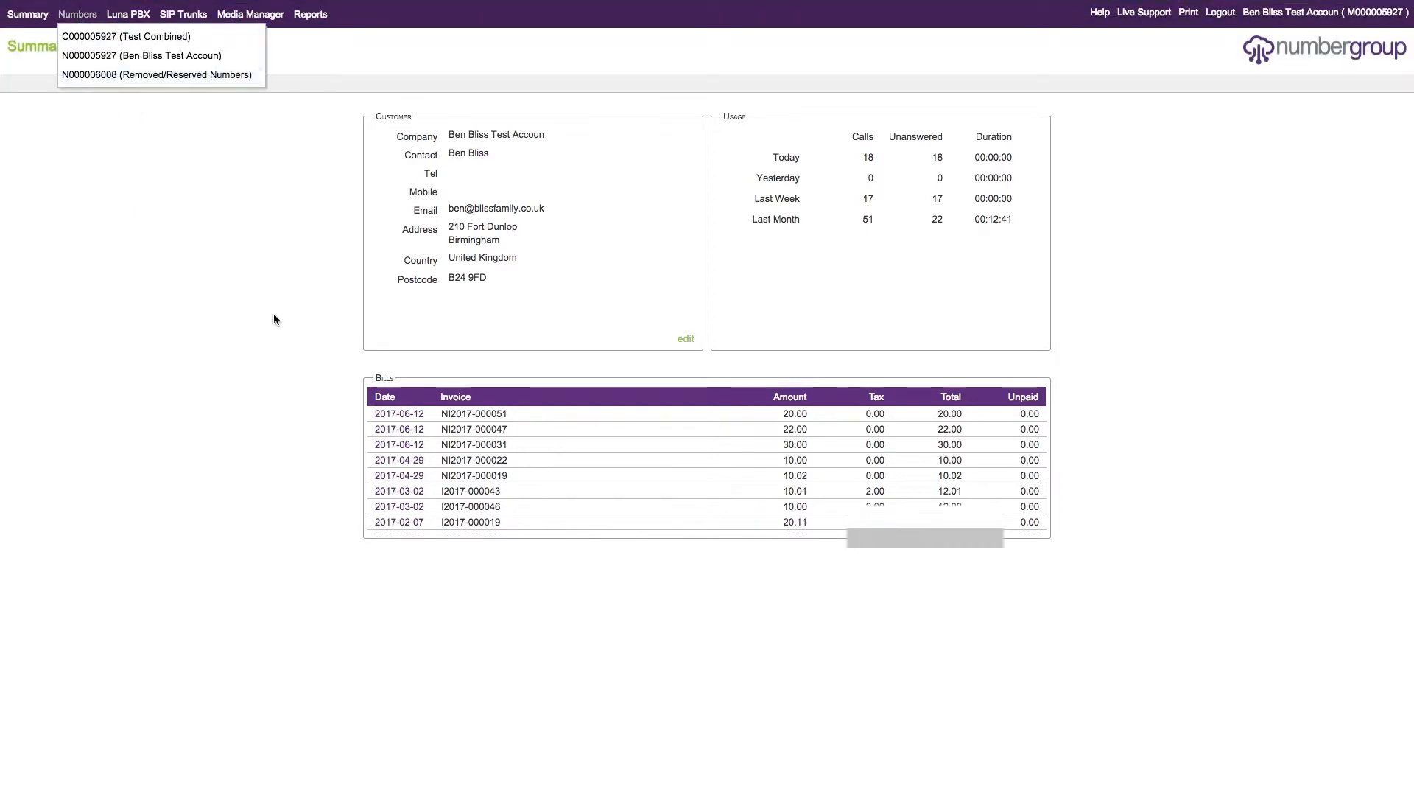
pyautogui.click(185, 56)
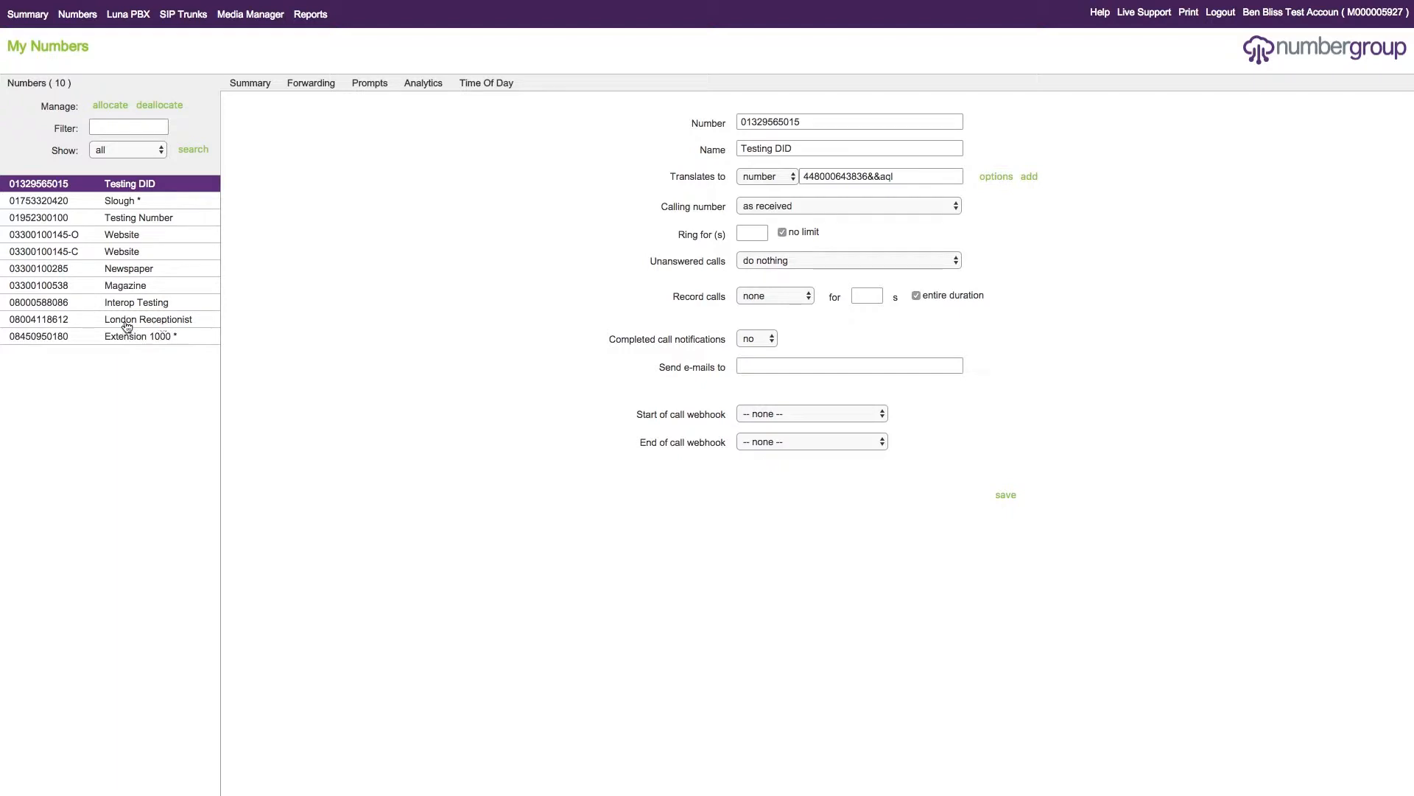
pyautogui.click(69, 319)
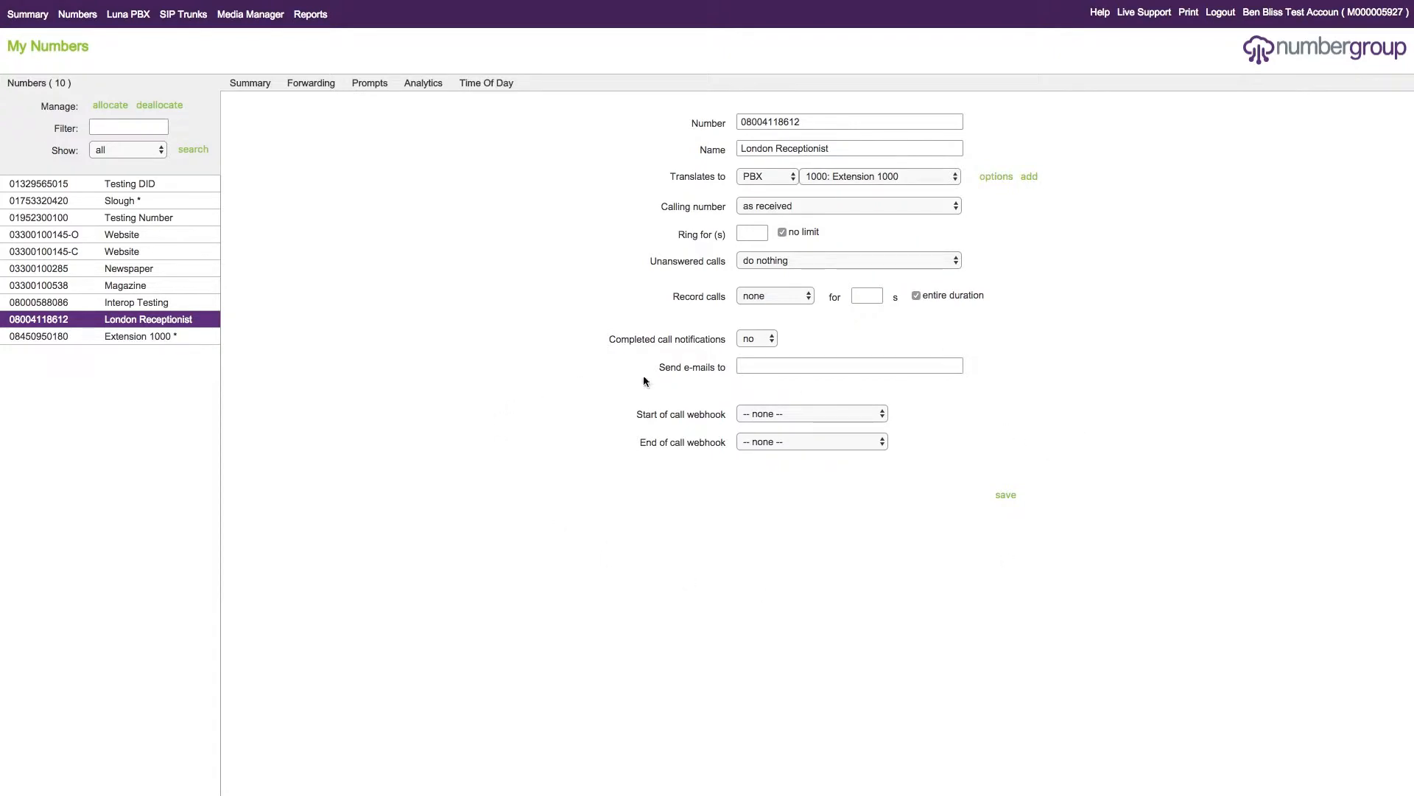
# - Add a new start of call webhook for the London Receptionist number and name it "Slack Notify"
pyautogui.click(790, 411)
pyautogui.click(793, 452)
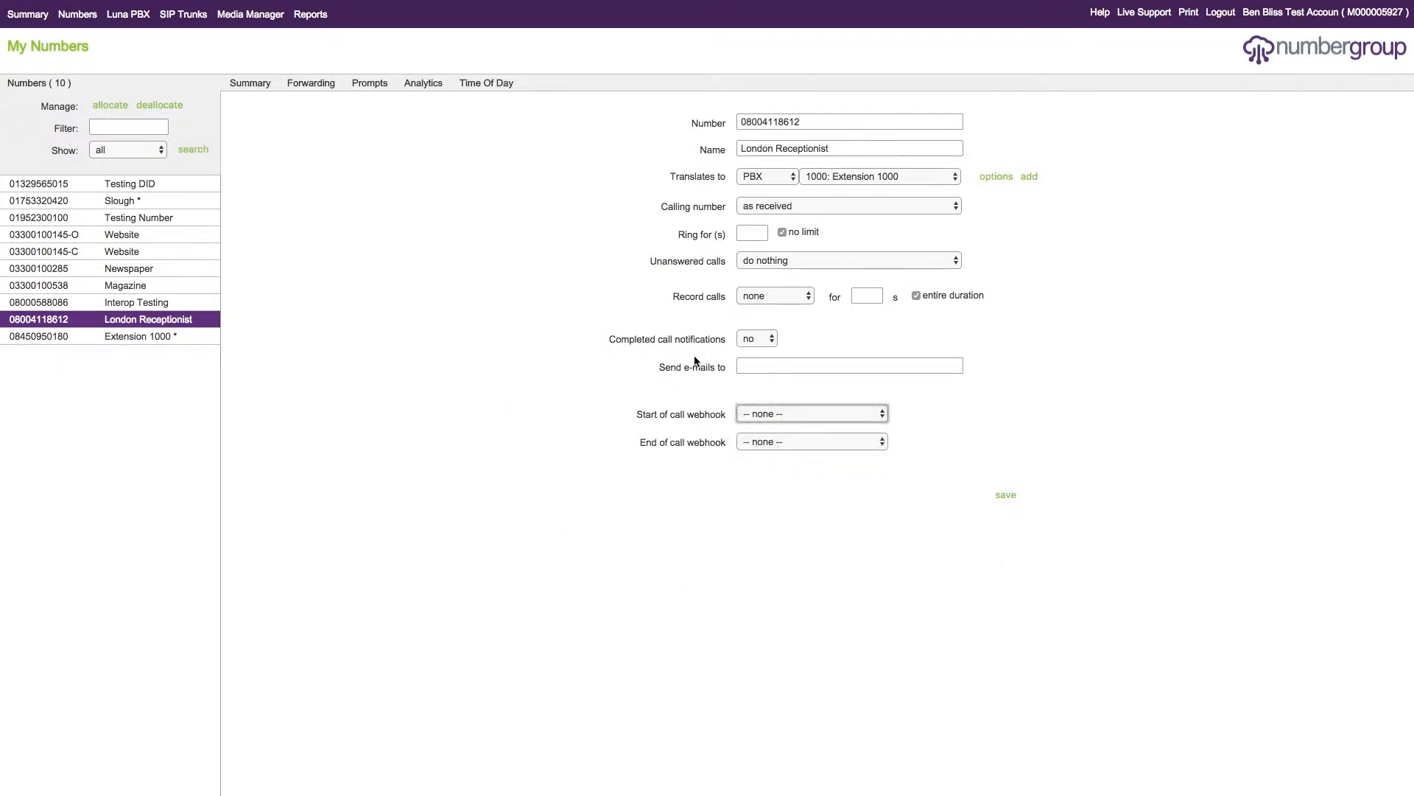
pyautogui.click(612, 297)
pyautogui.write('Slack Notif')
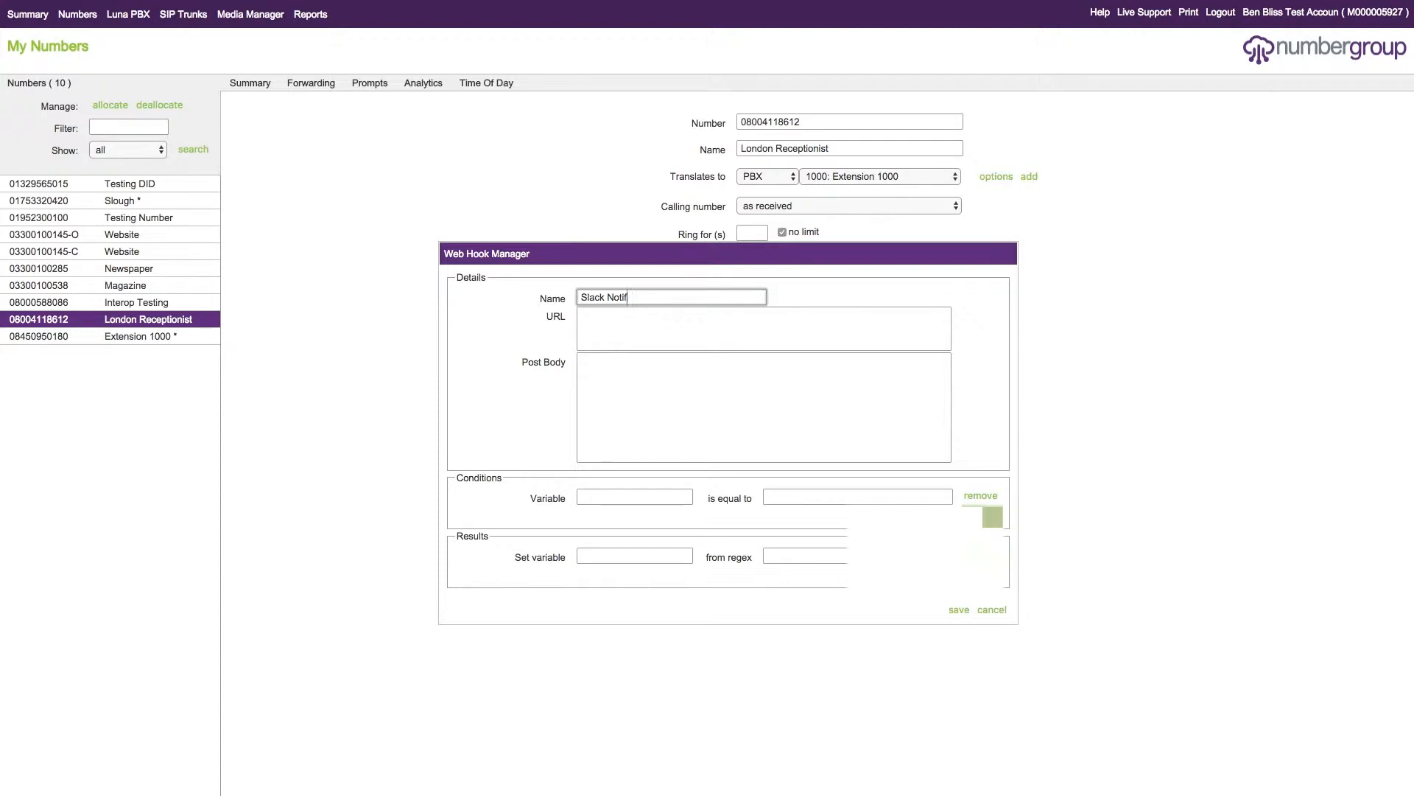
pyautogui.write('itify')
# - Paste the copied Slack webhook URL as the new webhook's URL
pyautogui.click(589, 322)
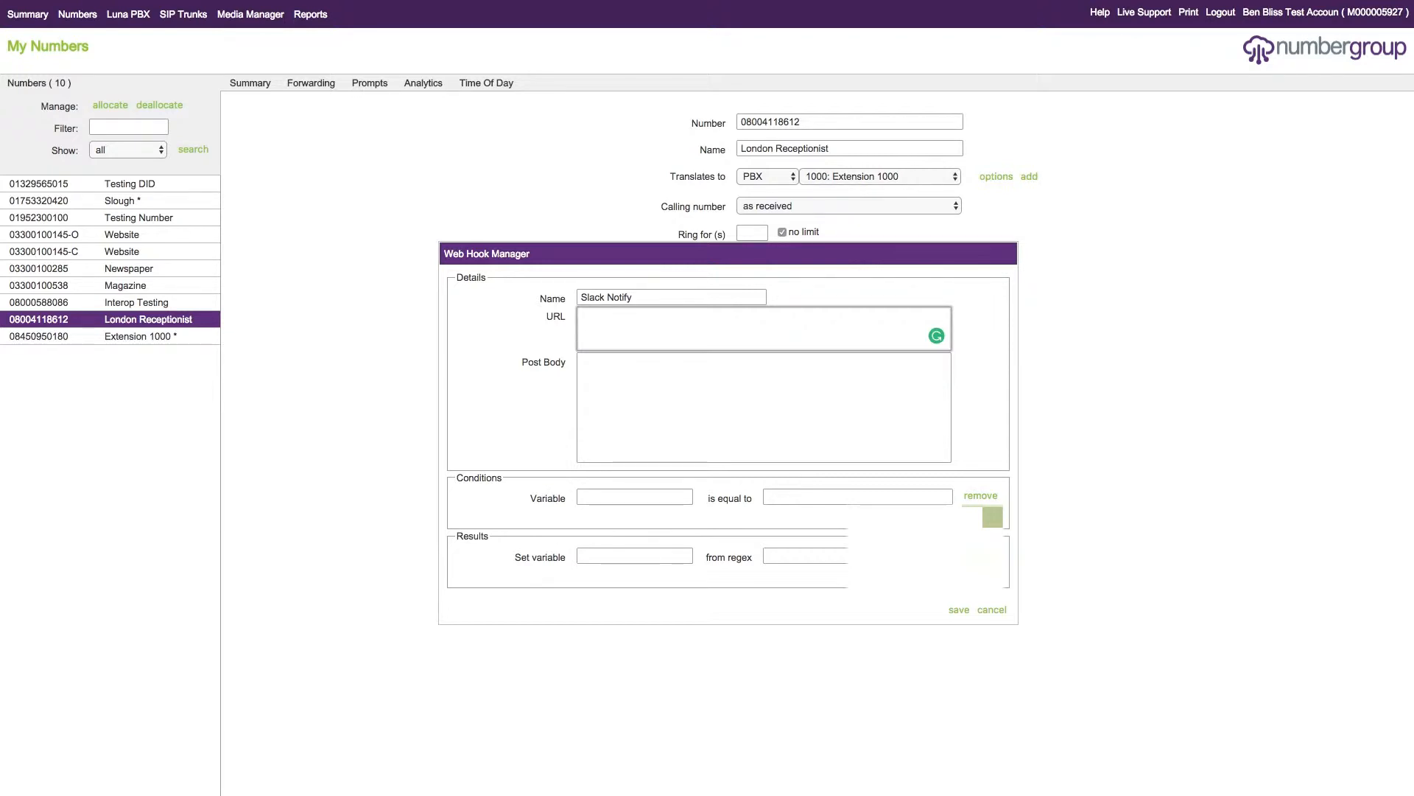
pyautogui.rightClick(608, 328)
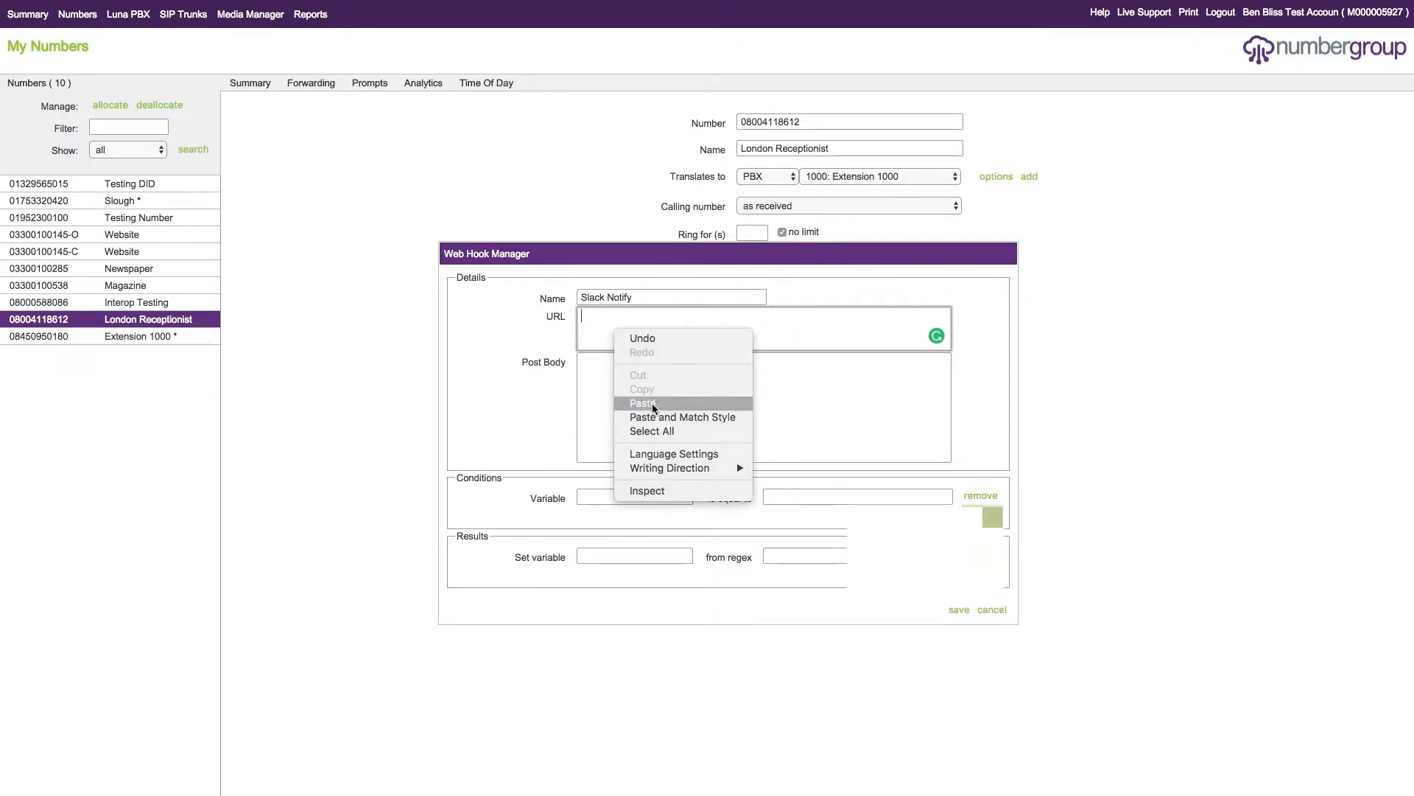
pyautogui.click(652, 404)
# - Paste the JSON message payload with the DDI and Caller fields into the webhook's post body and review it
pyautogui.click(604, 389)
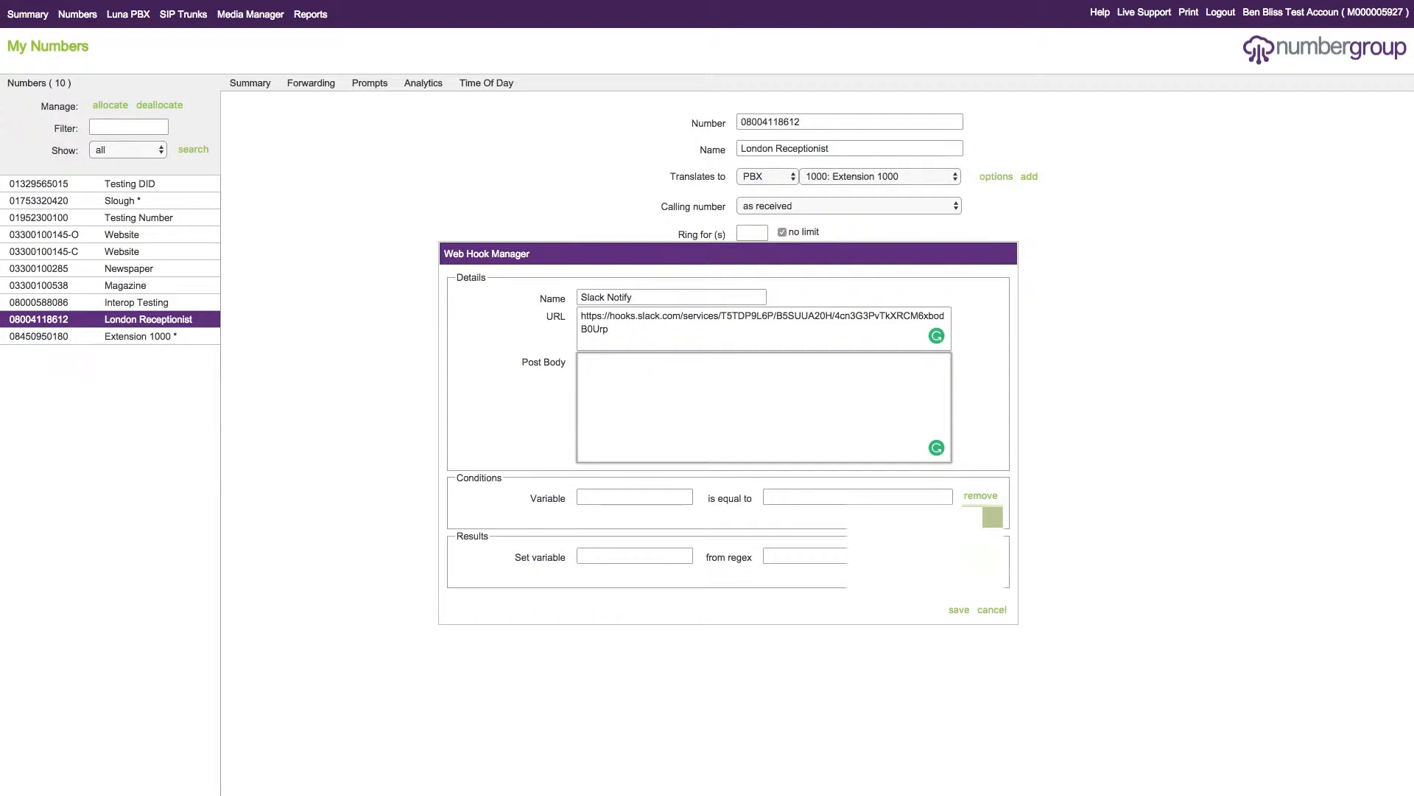
pyautogui.click(728, 435)
pyautogui.rightClick(705, 382)
pyautogui.click(764, 454)
pyautogui.scroll(5, 755, 379)
pyautogui.scroll(-2, 755, 380)
pyautogui.scroll(-3, 713, 394)
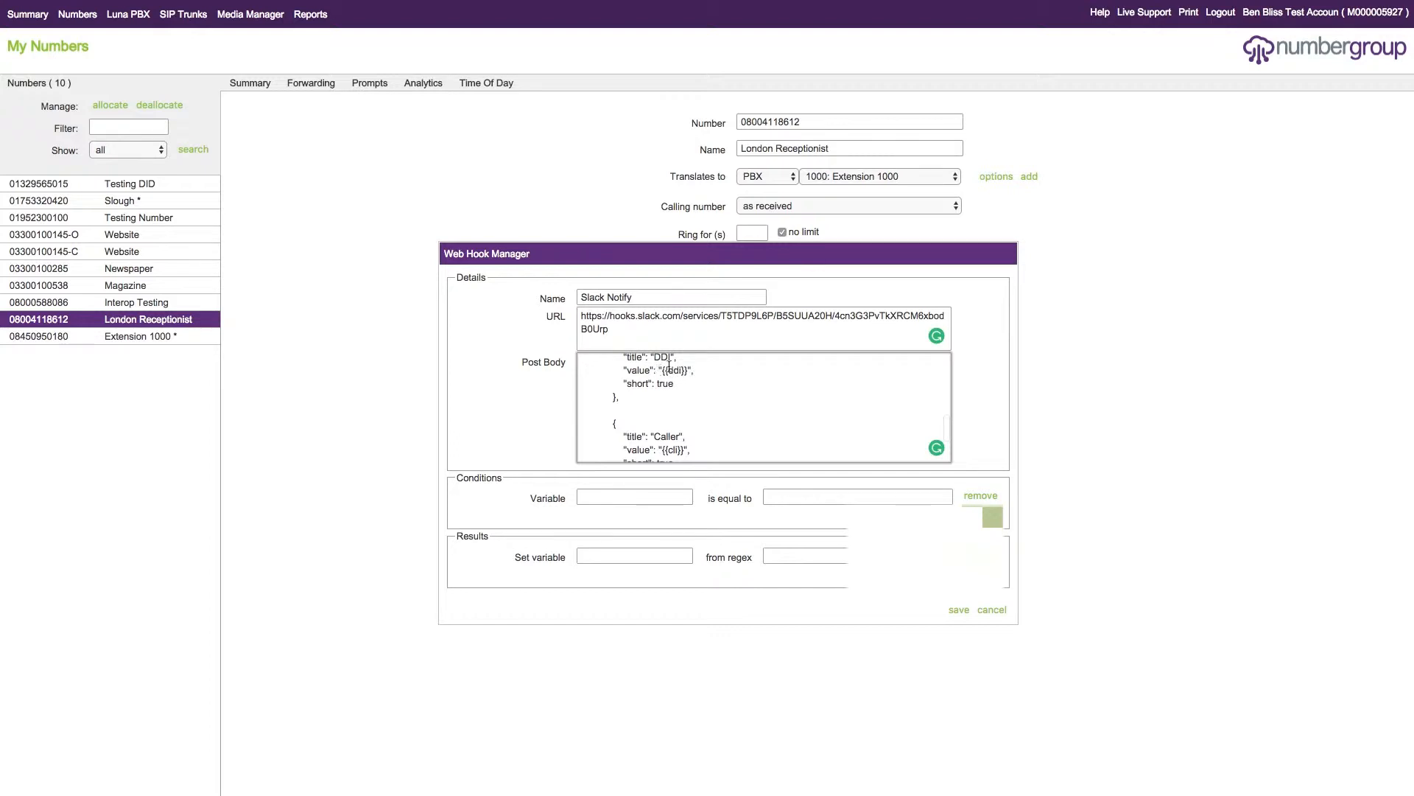
pyautogui.scroll(-2, 686, 365)
pyautogui.scroll(3, 711, 401)
pyautogui.scroll(2, 711, 402)
pyautogui.scroll(-5, 711, 401)
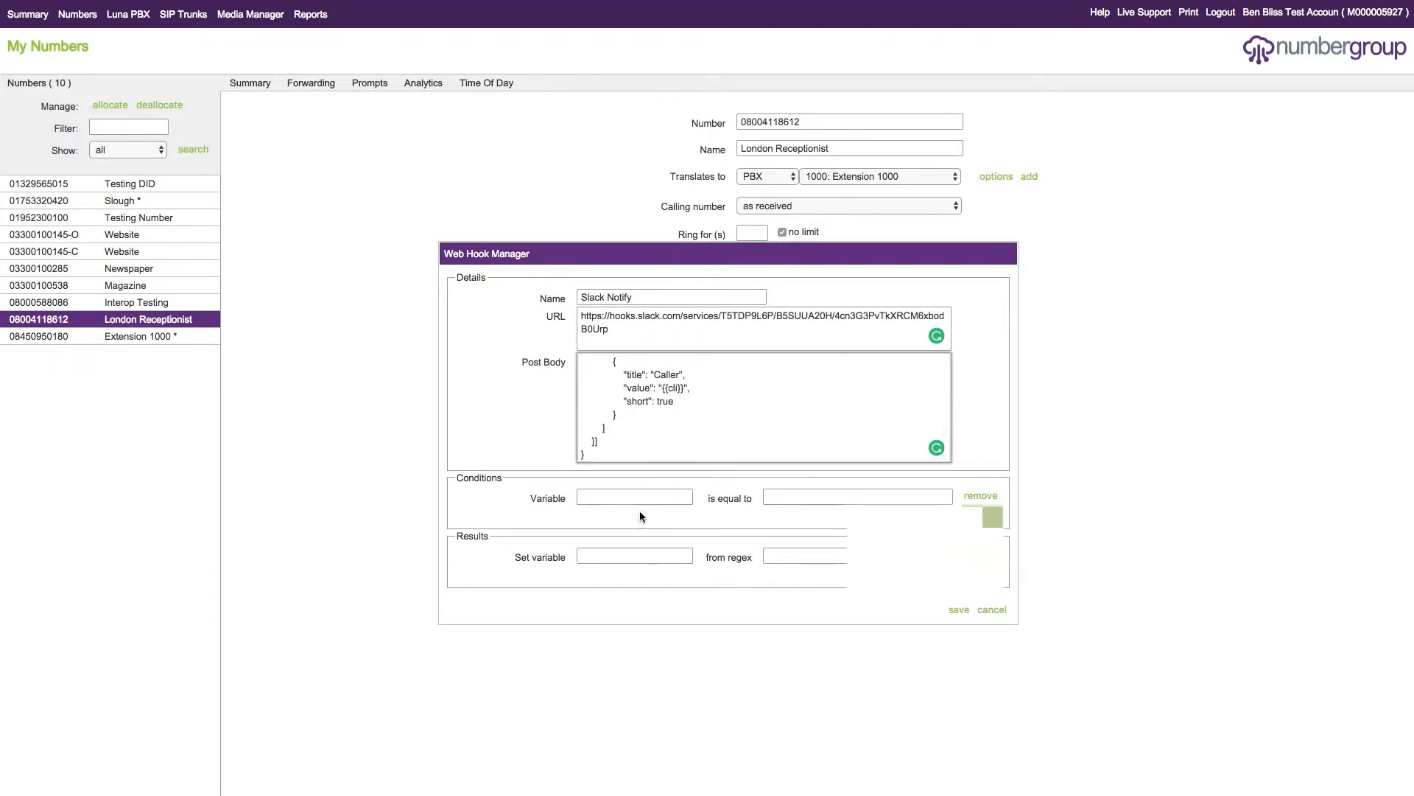
# - Set the webhook's first condition so that {{inboundconnected}} is equal to false
pyautogui.click(605, 495)
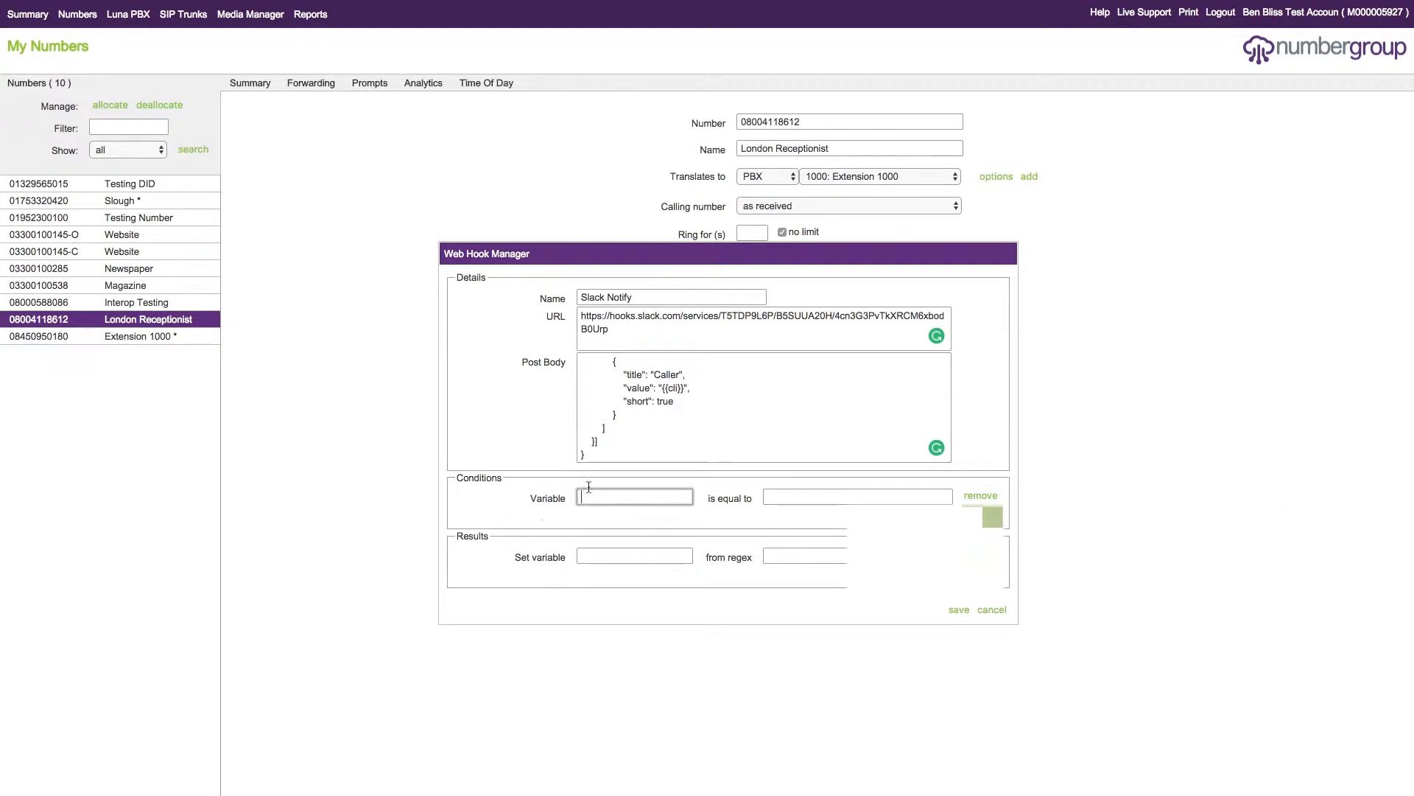
pyautogui.write('{{inboundconnected}}')
pyautogui.press('Tab')
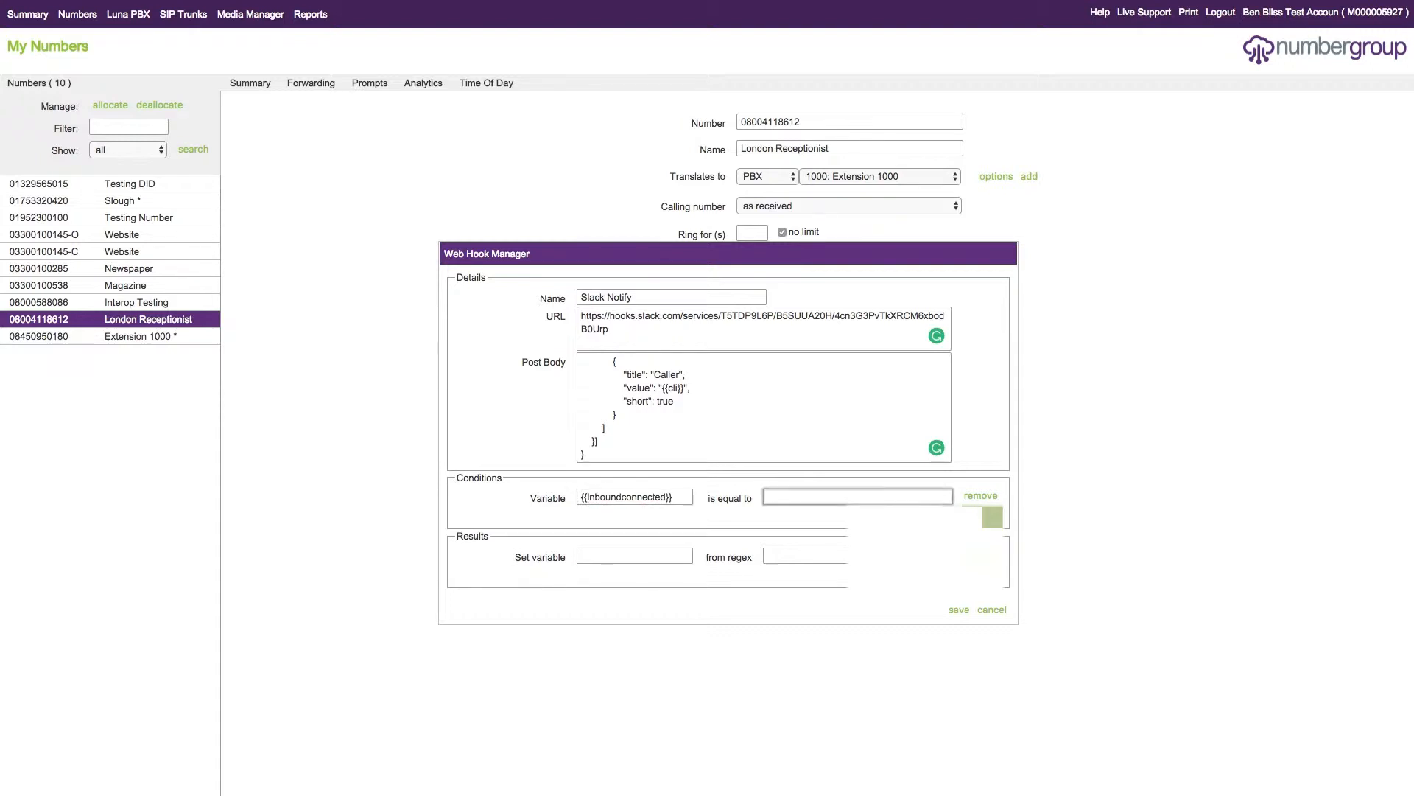
pyautogui.write('fal;se')
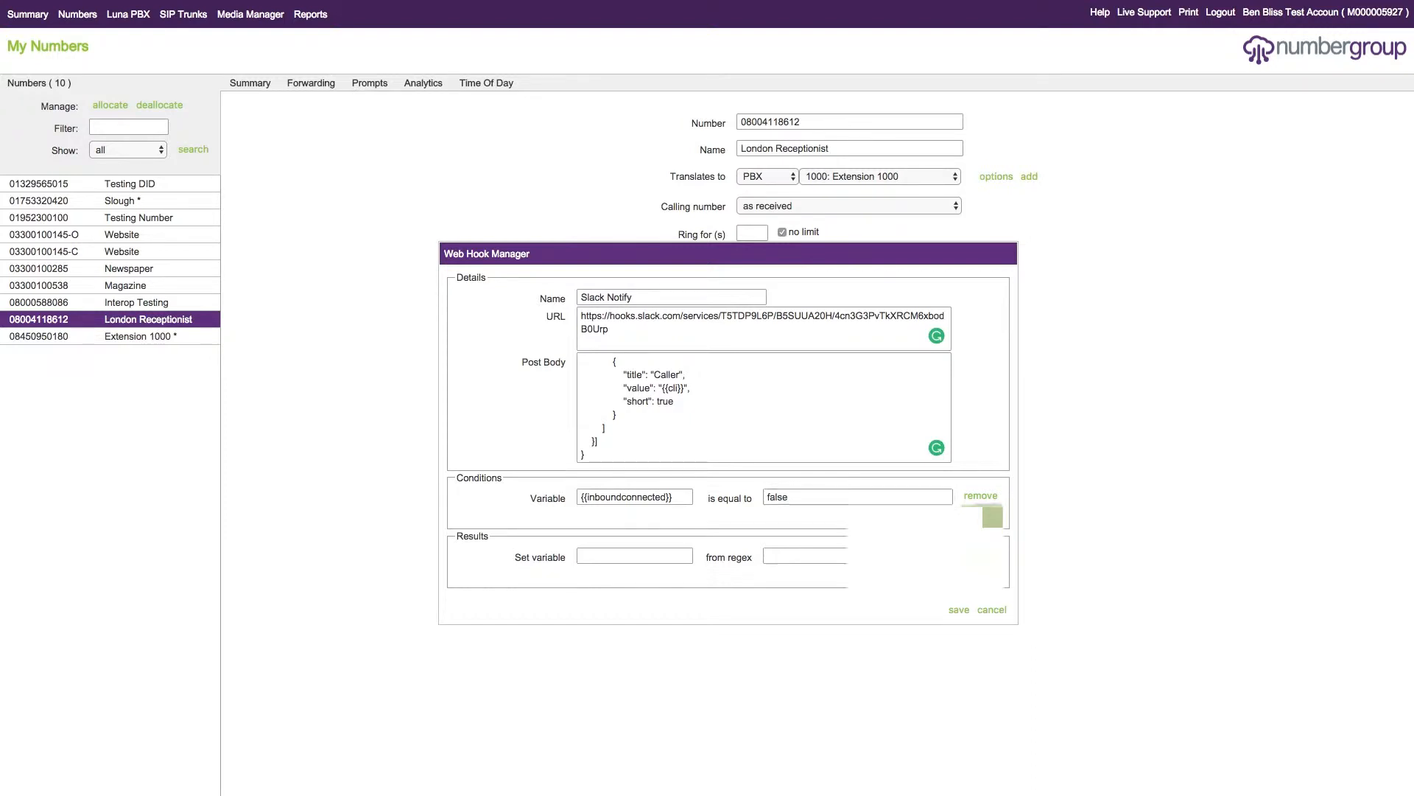
# - Add a second condition requiring {{outboundconnected}} to equal false, and save the webhook
pyautogui.click(990, 516)
pyautogui.write('{{')
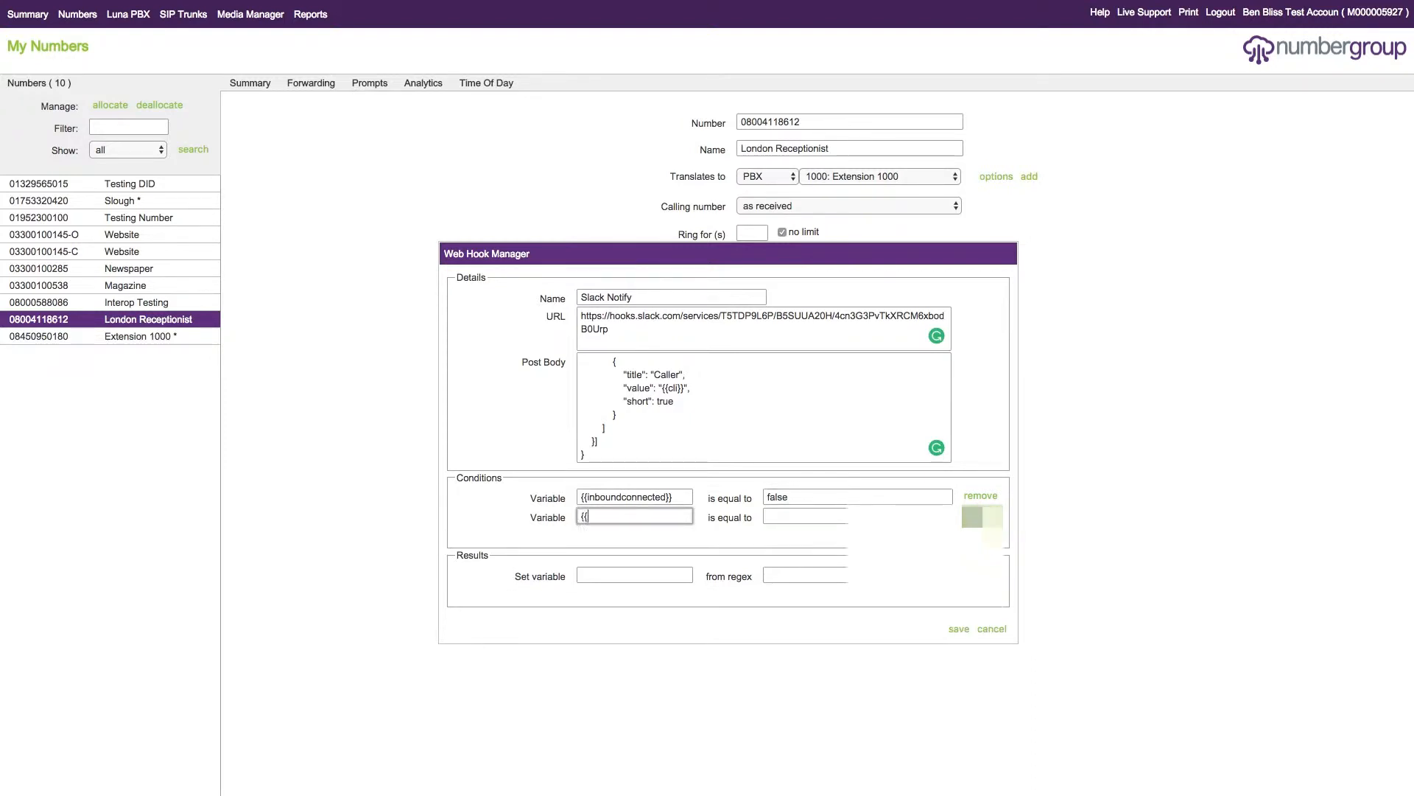
pyautogui.write('outboundconnected]]')
pyautogui.press('Tab')
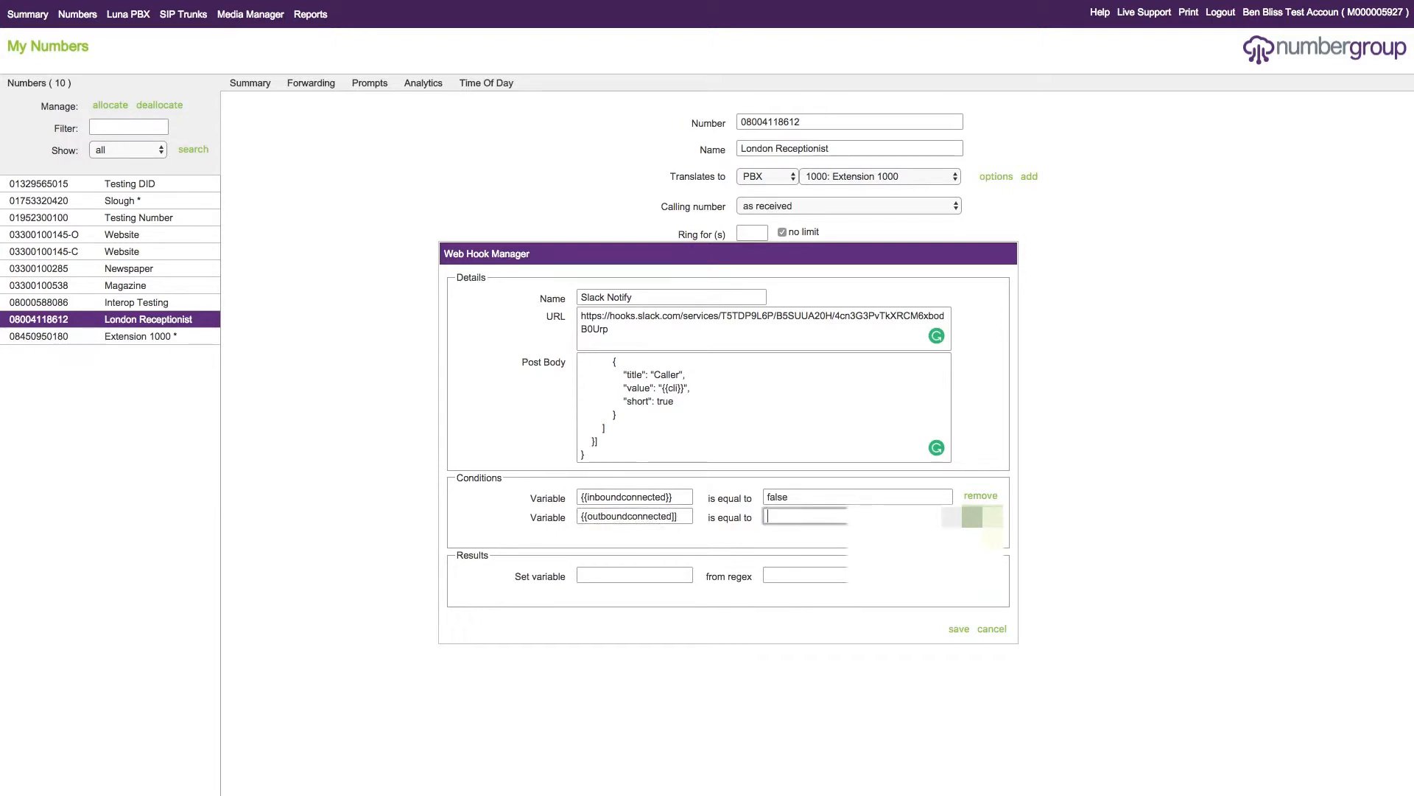
pyautogui.hotkey('shift', 'Tab')
pyautogui.press('BackSpace')
pyautogui.press('BackSpace')
pyautogui.write('}}')
pyautogui.press('Tab')
pyautogui.write('false')
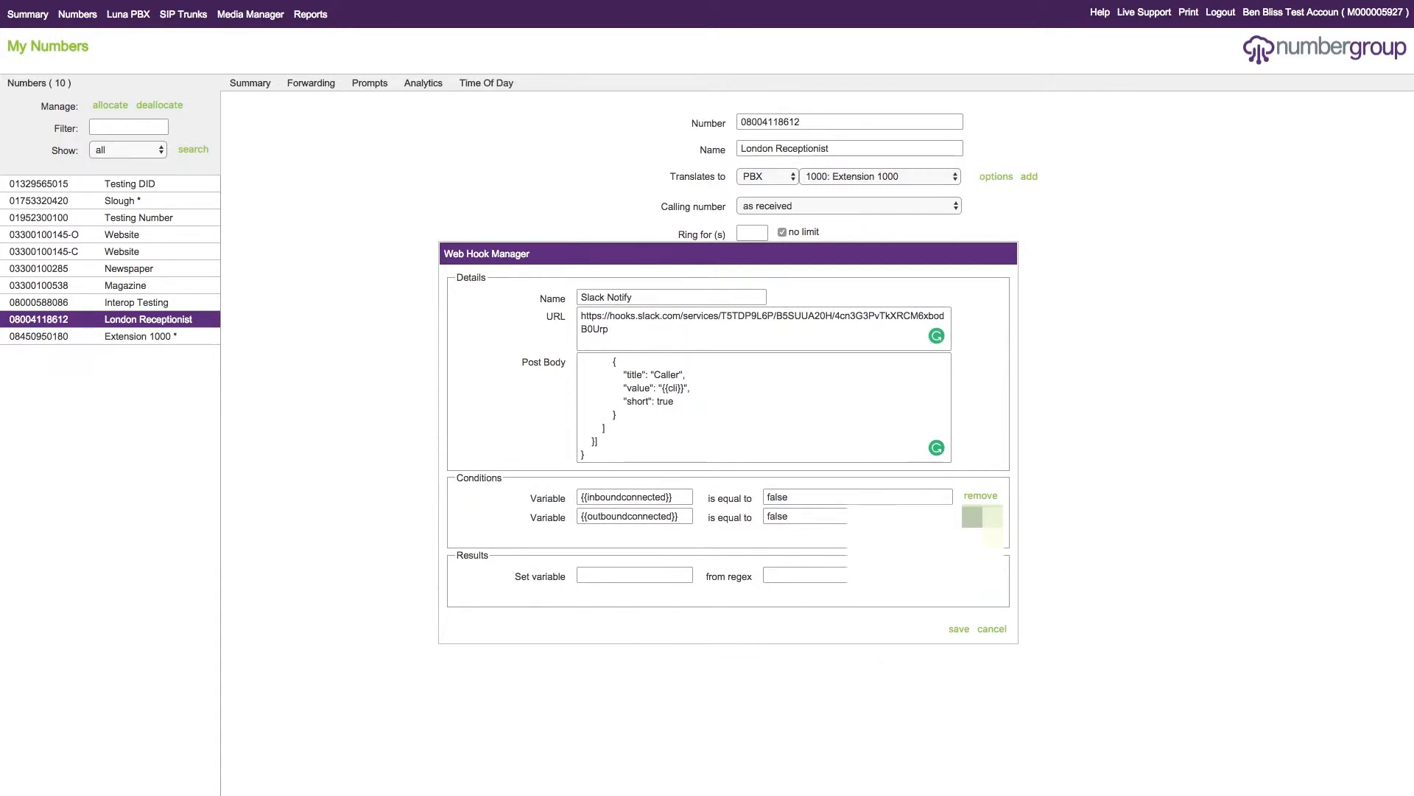
pyautogui.click(959, 631)
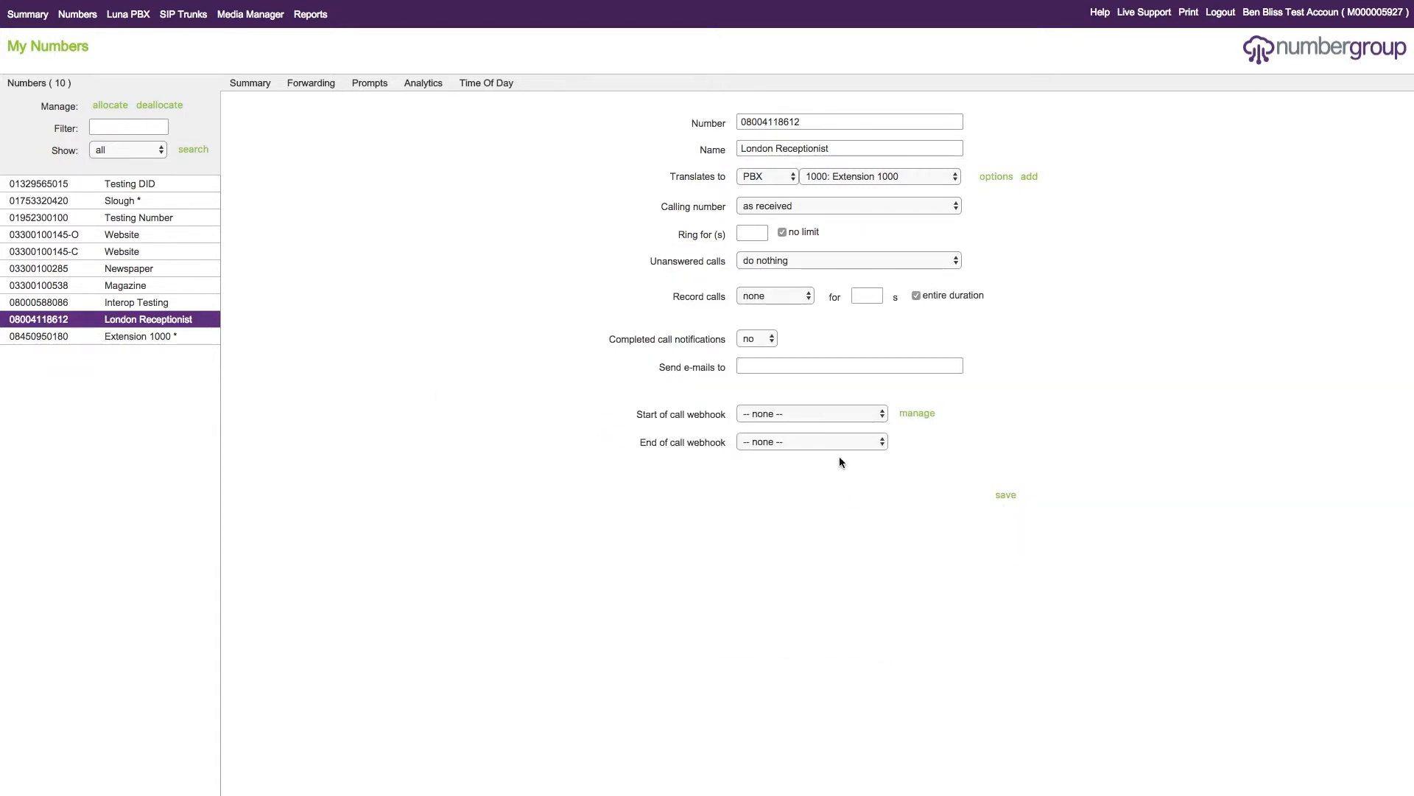
# - Set the London Receptionist number's start of call webhook to Slack Notify and save the number's settings
pyautogui.click(824, 414)
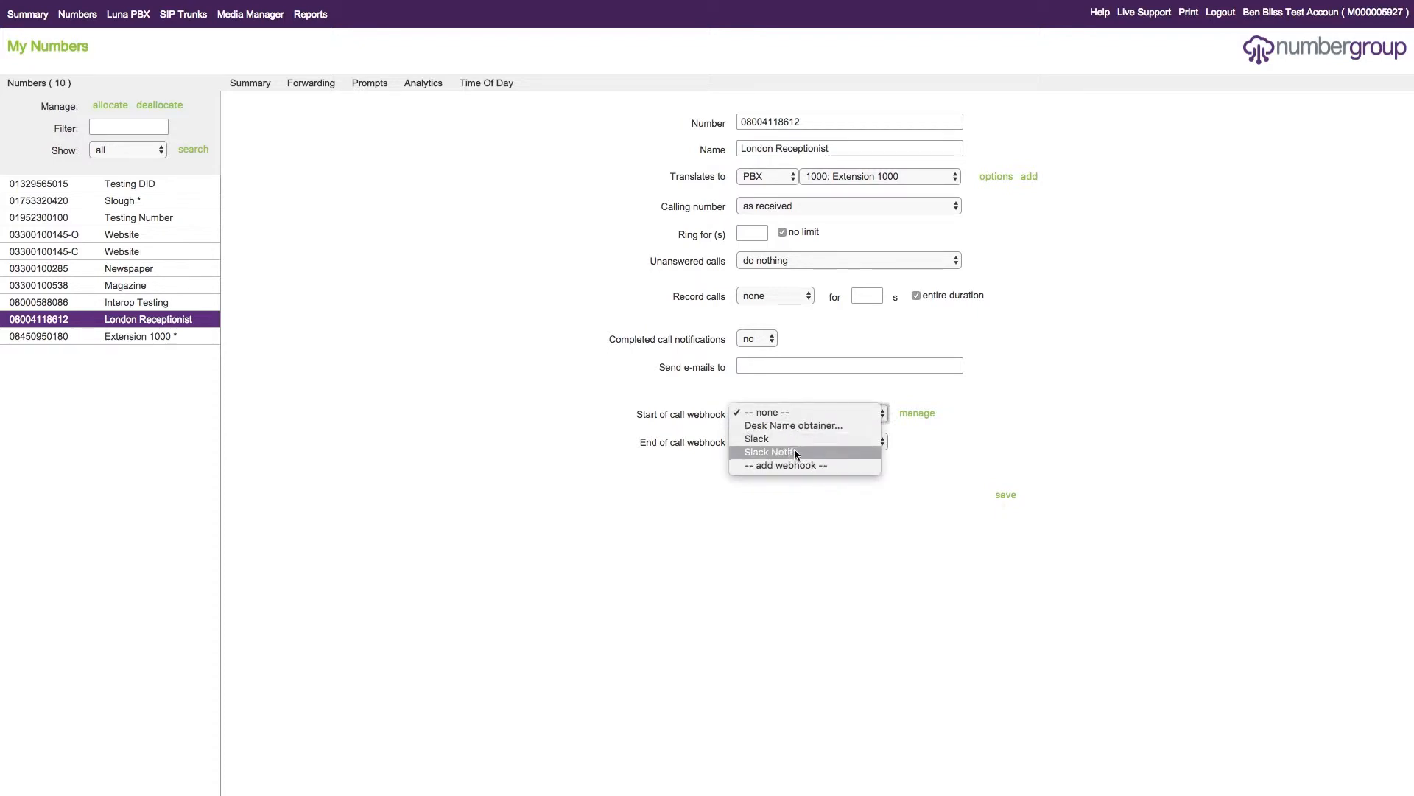
pyautogui.click(796, 451)
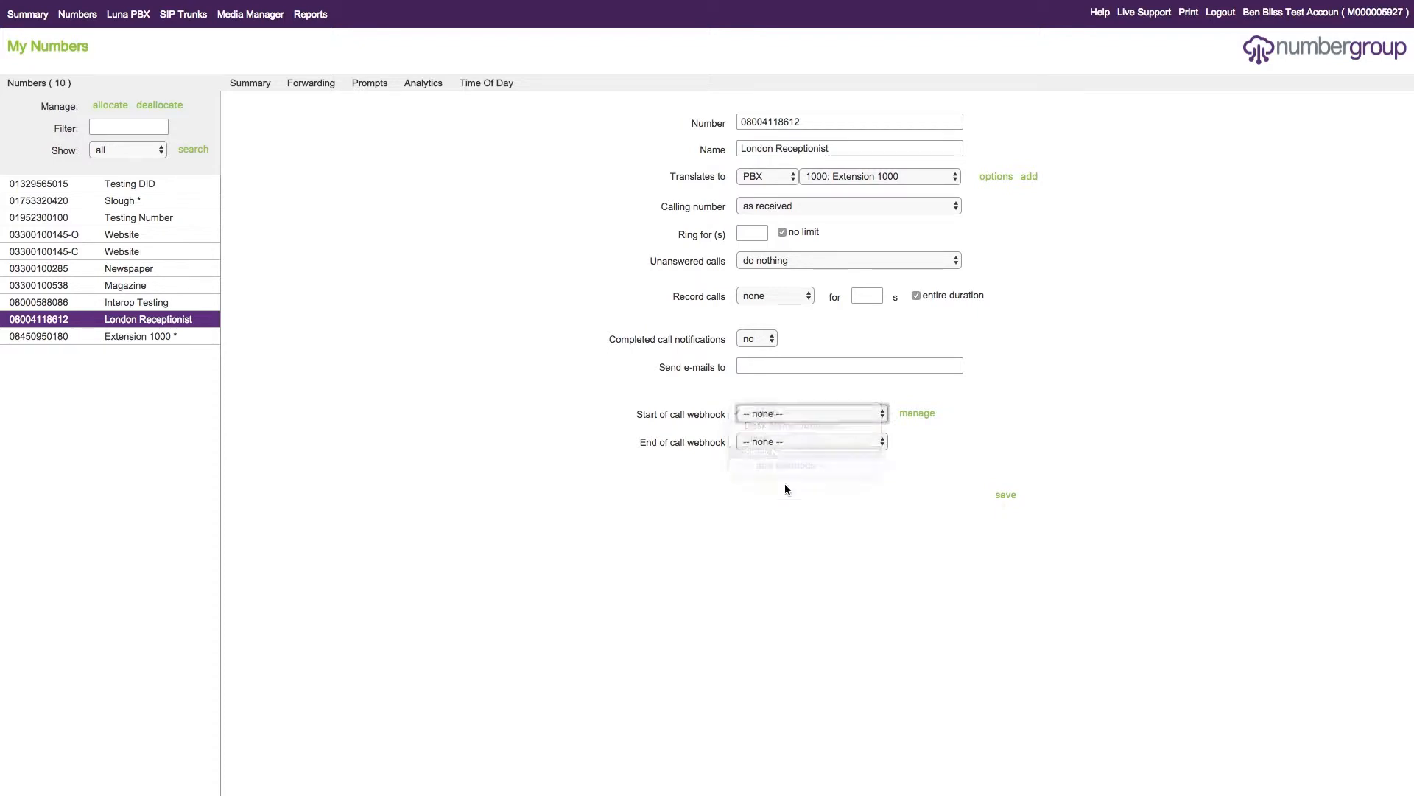
pyautogui.click(1007, 496)
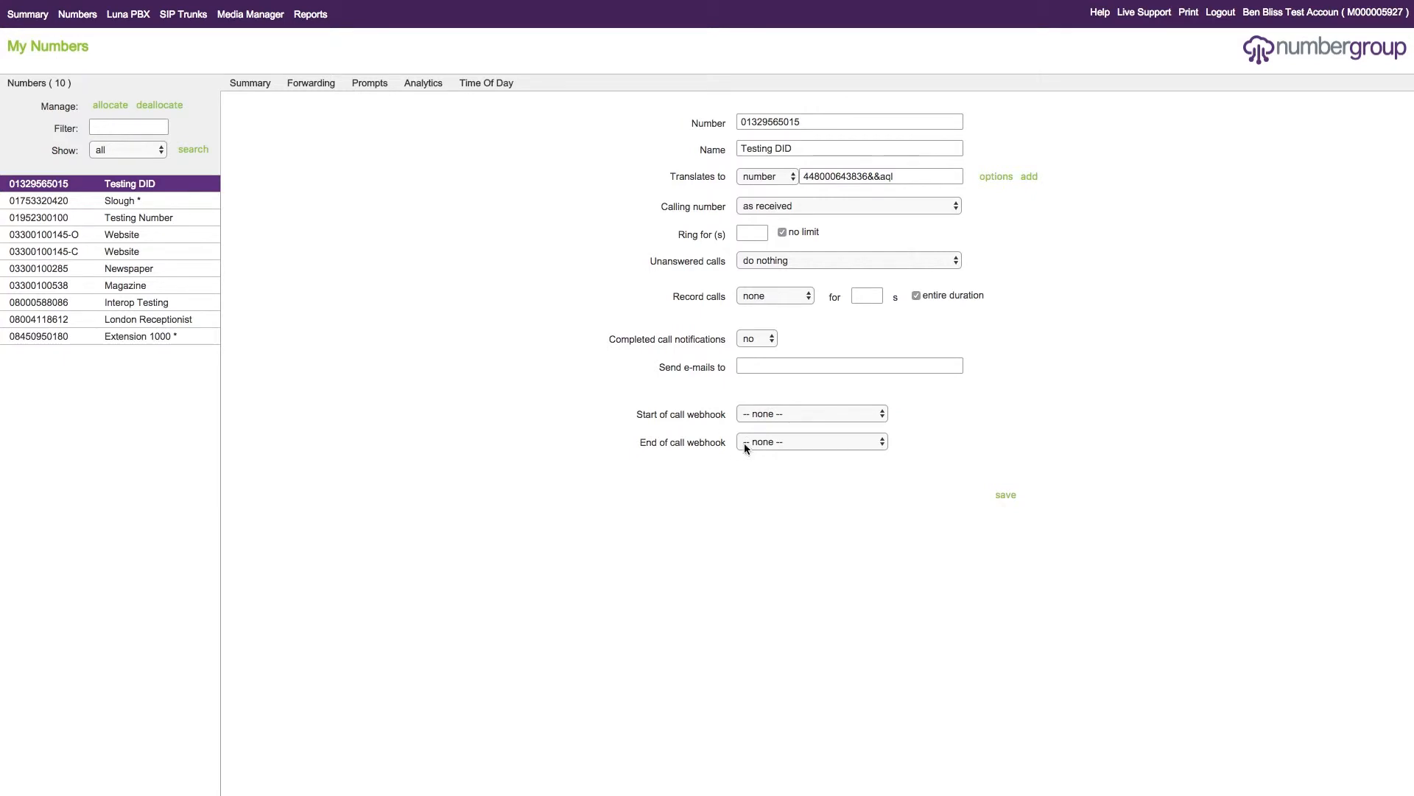
# - Reopen the London Receptionist number's settings, and check Slack's #random channel for the call notification
pyautogui.click(136, 320)
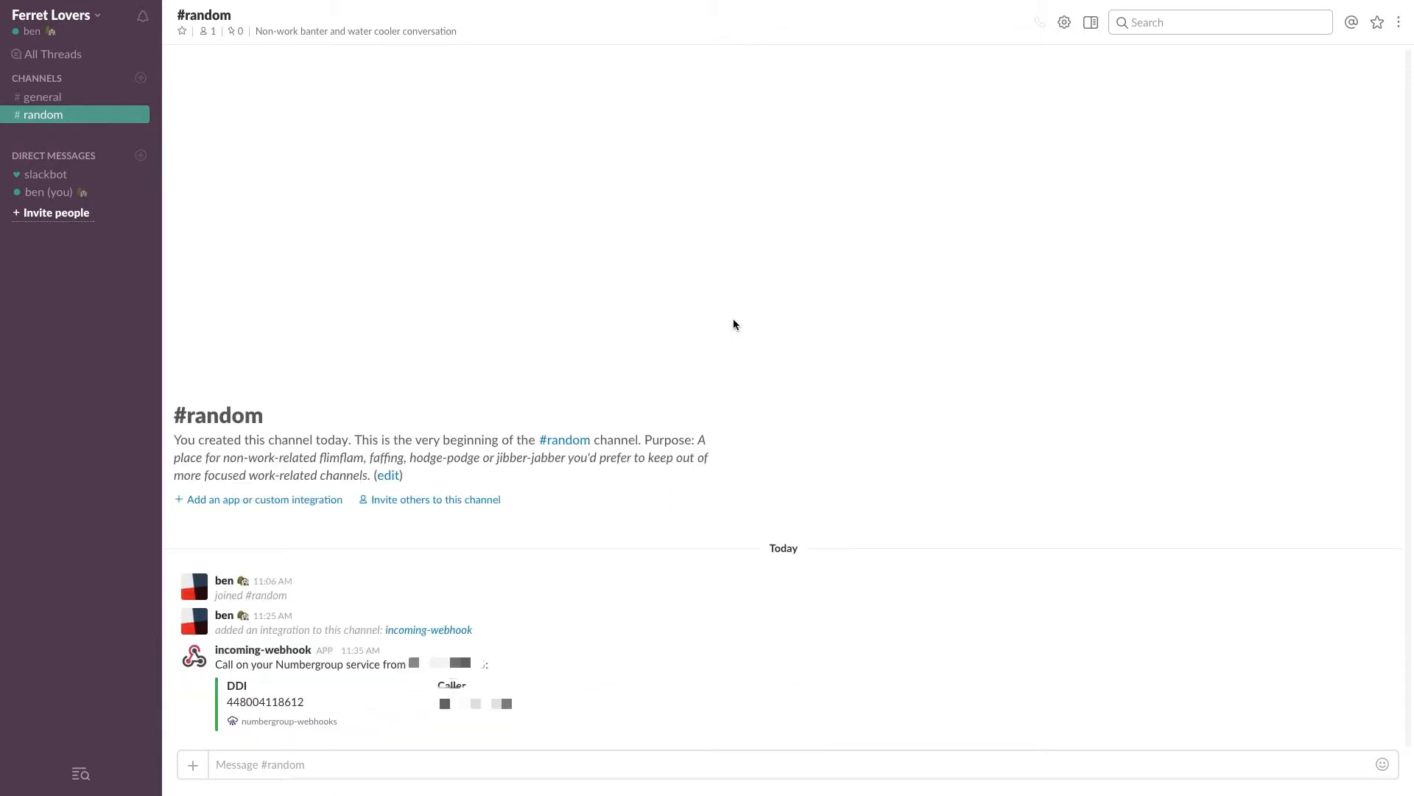
pyautogui.moveTo(547, 779)
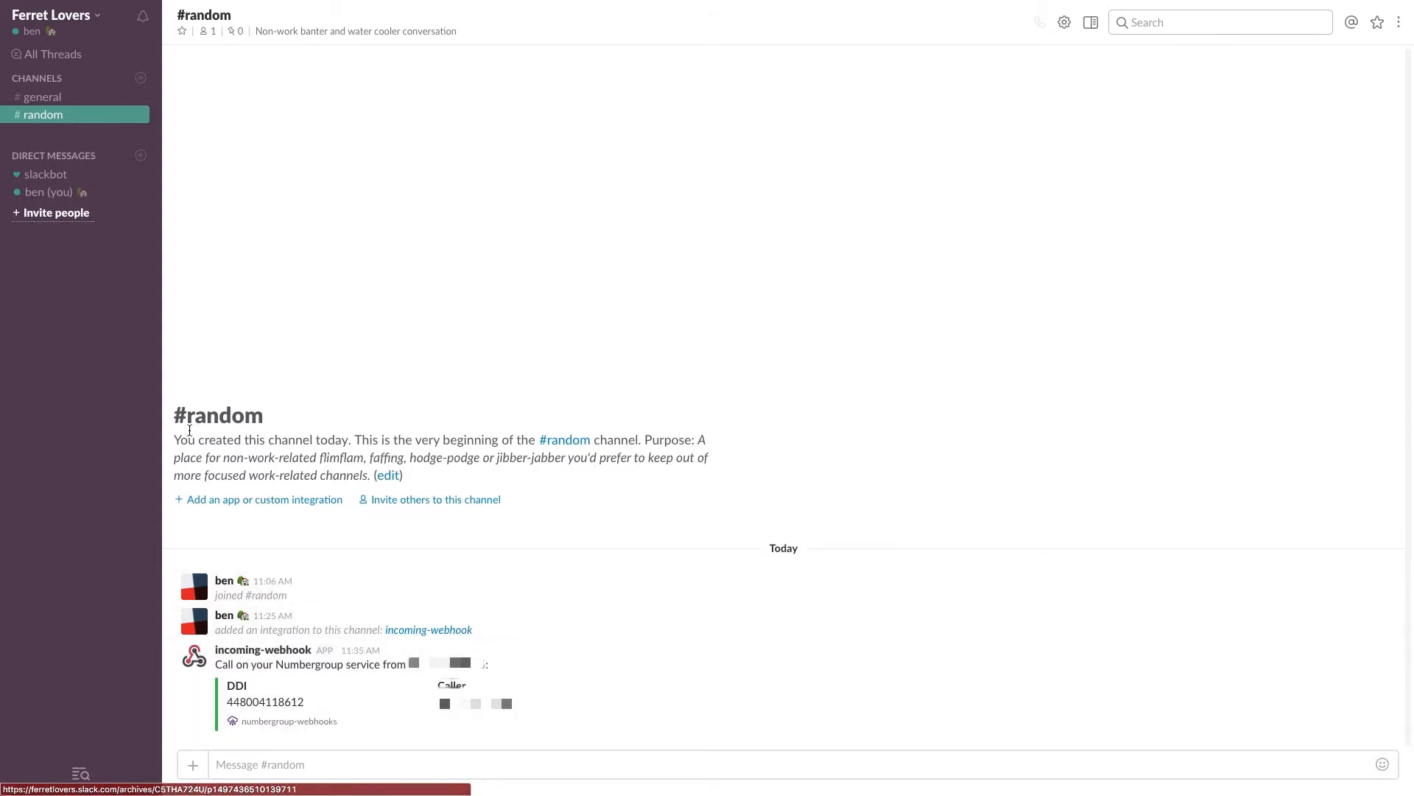
# - Open the Ferret Lovers team's apps and integrations, and go to the App Directory's management page
pyautogui.click(72, 26)
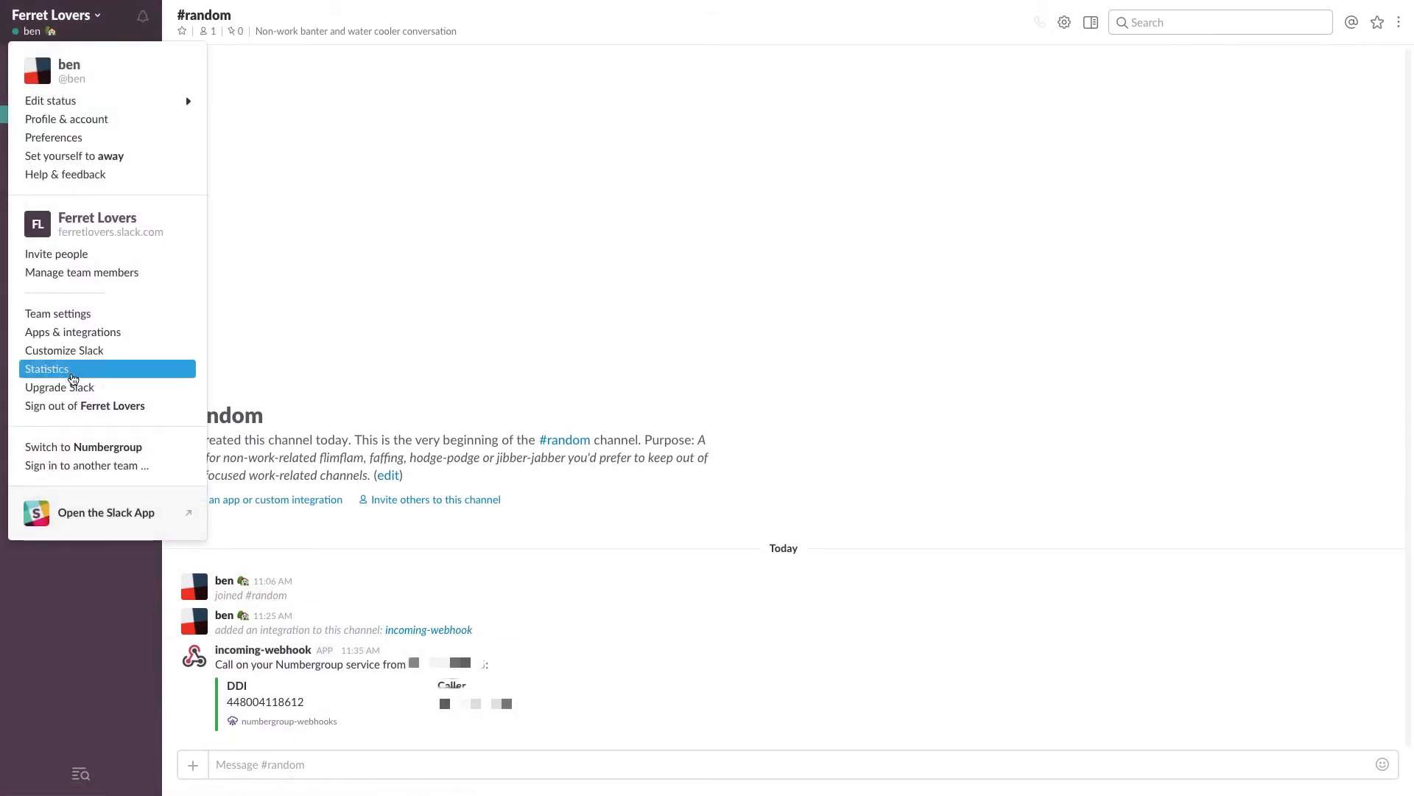
pyautogui.click(111, 337)
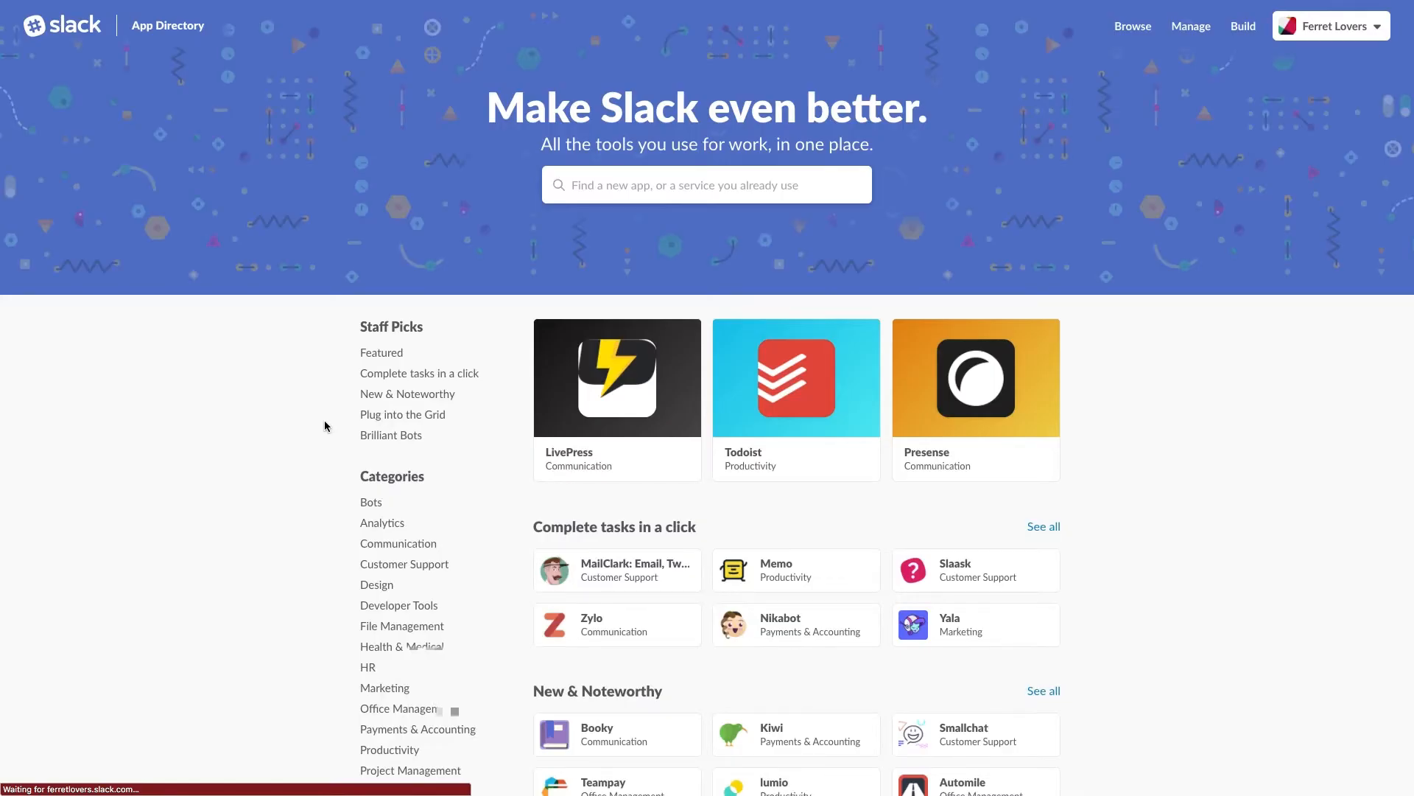
pyautogui.scroll(-3, 1036, 335)
pyautogui.scroll(3, 1069, 239)
pyautogui.click(1184, 33)
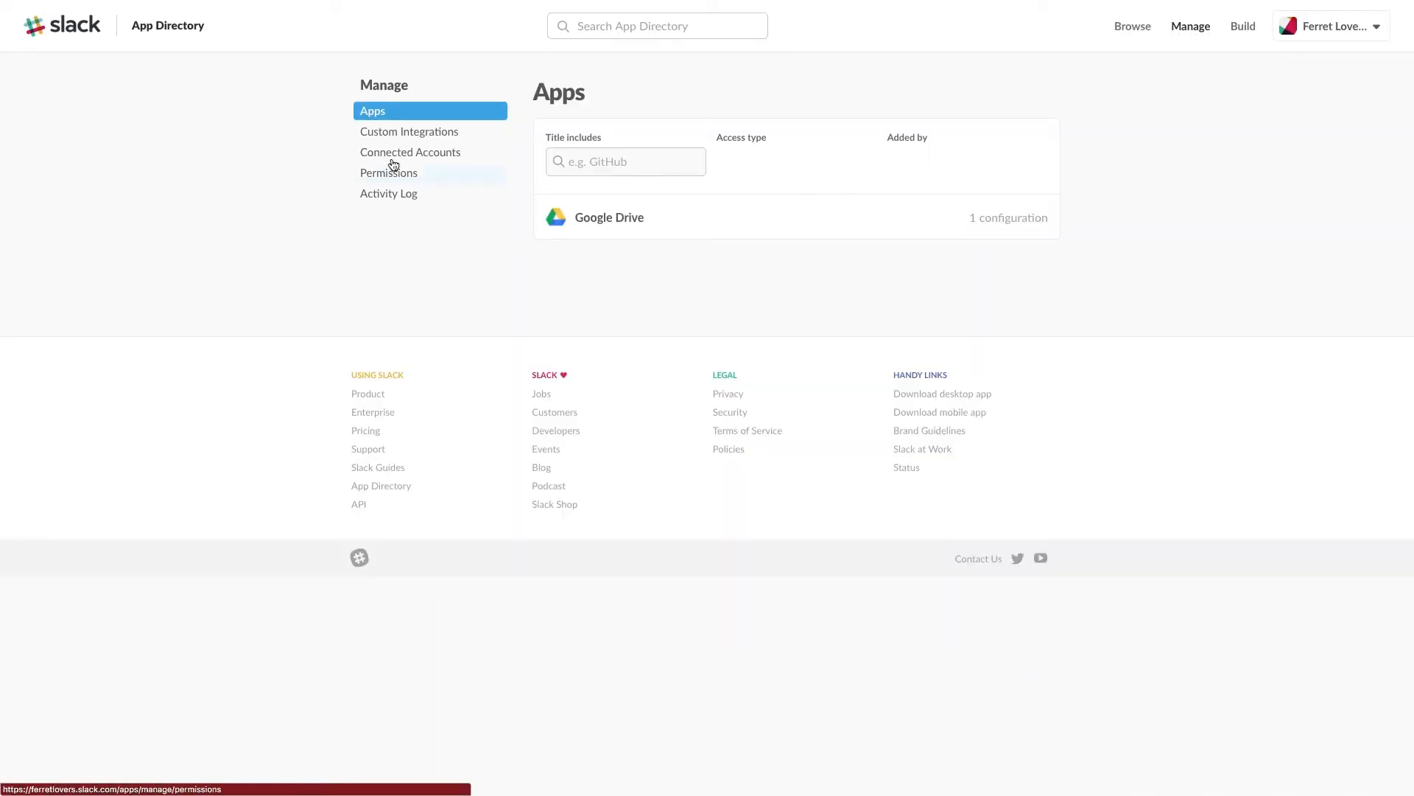
# - Open the integration settings of the custom Incoming WebHooks configuration that posts to #random
pyautogui.click(427, 133)
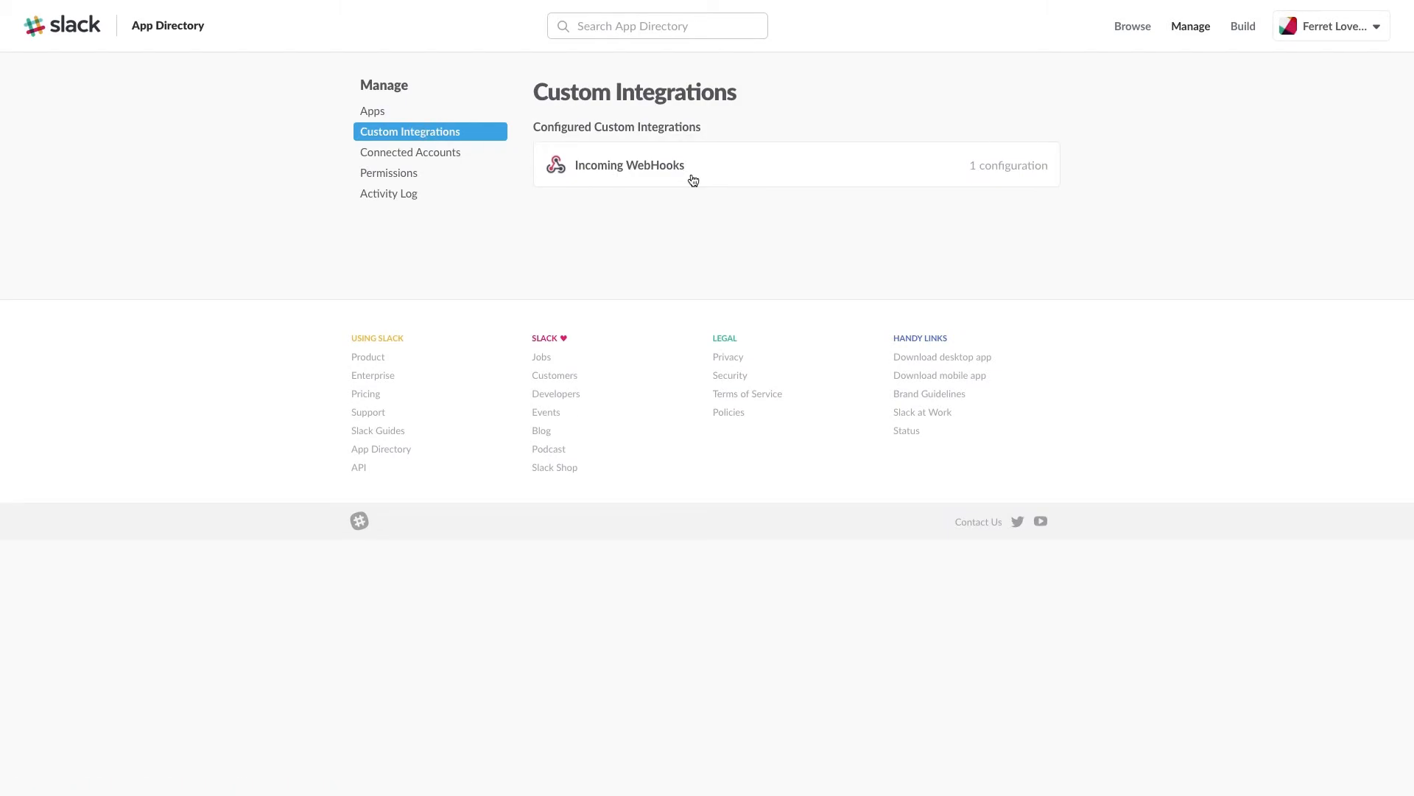
pyautogui.click(650, 163)
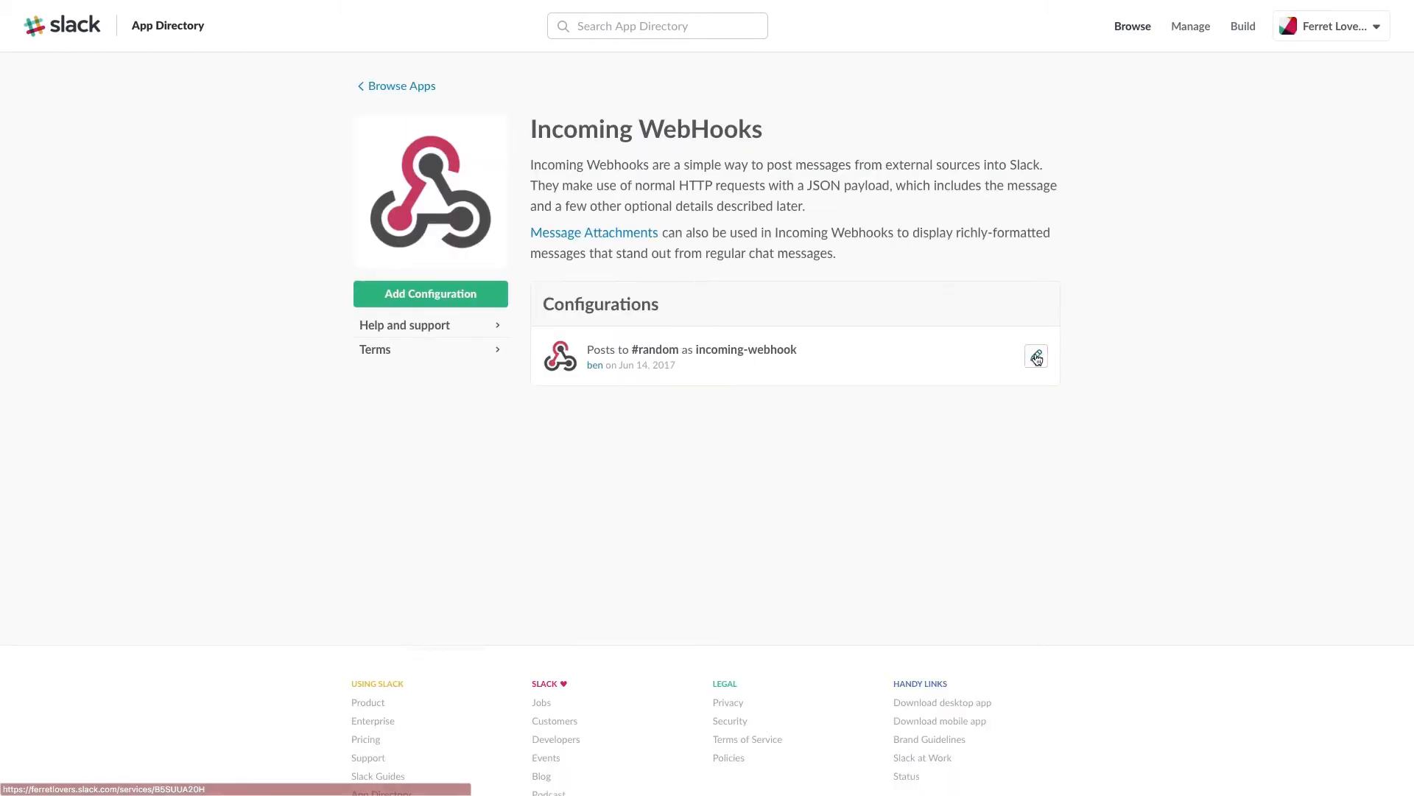
pyautogui.click(1035, 355)
pyautogui.scroll(-9, 742, 440)
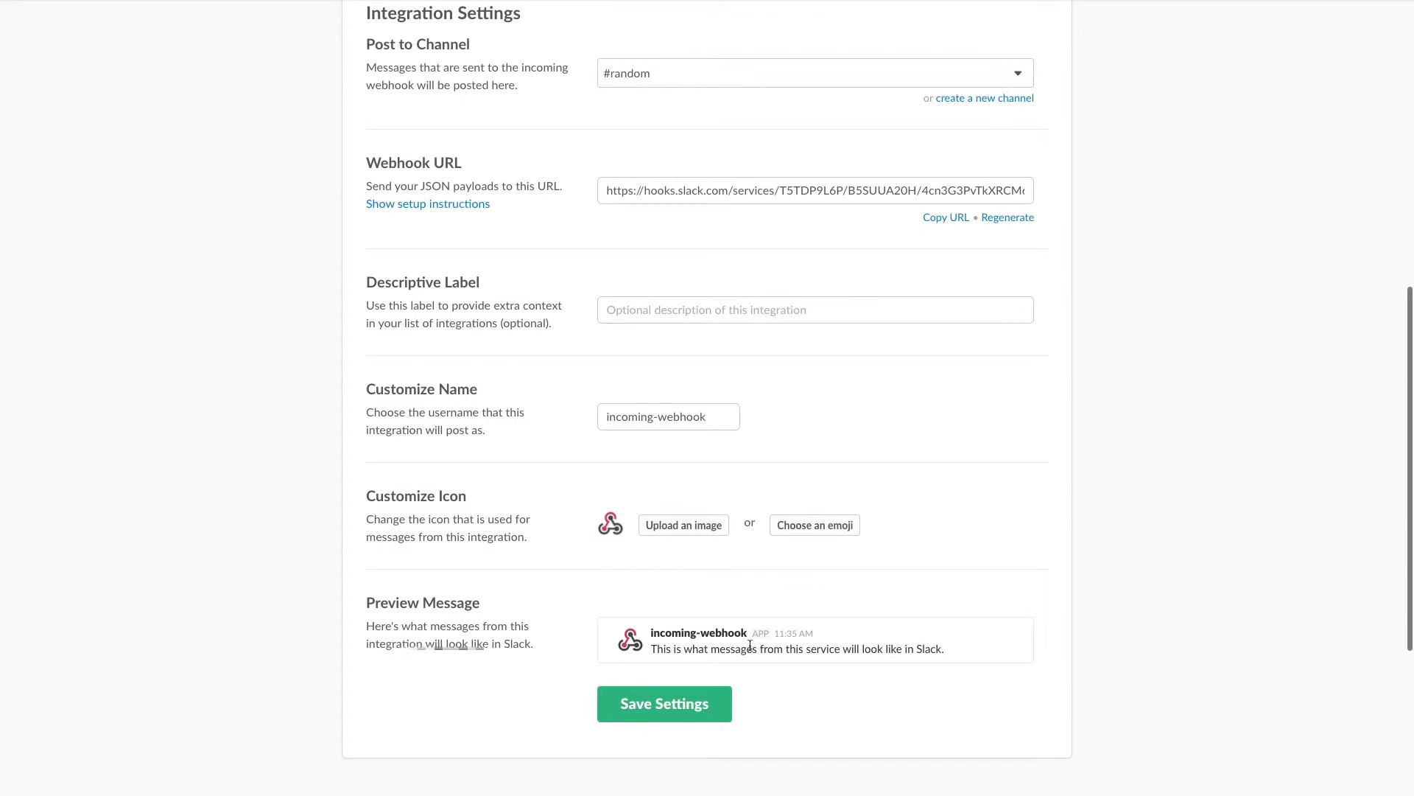
# - Set the webhook integration's custom name to Numbergroup Notification
pyautogui.click(708, 414)
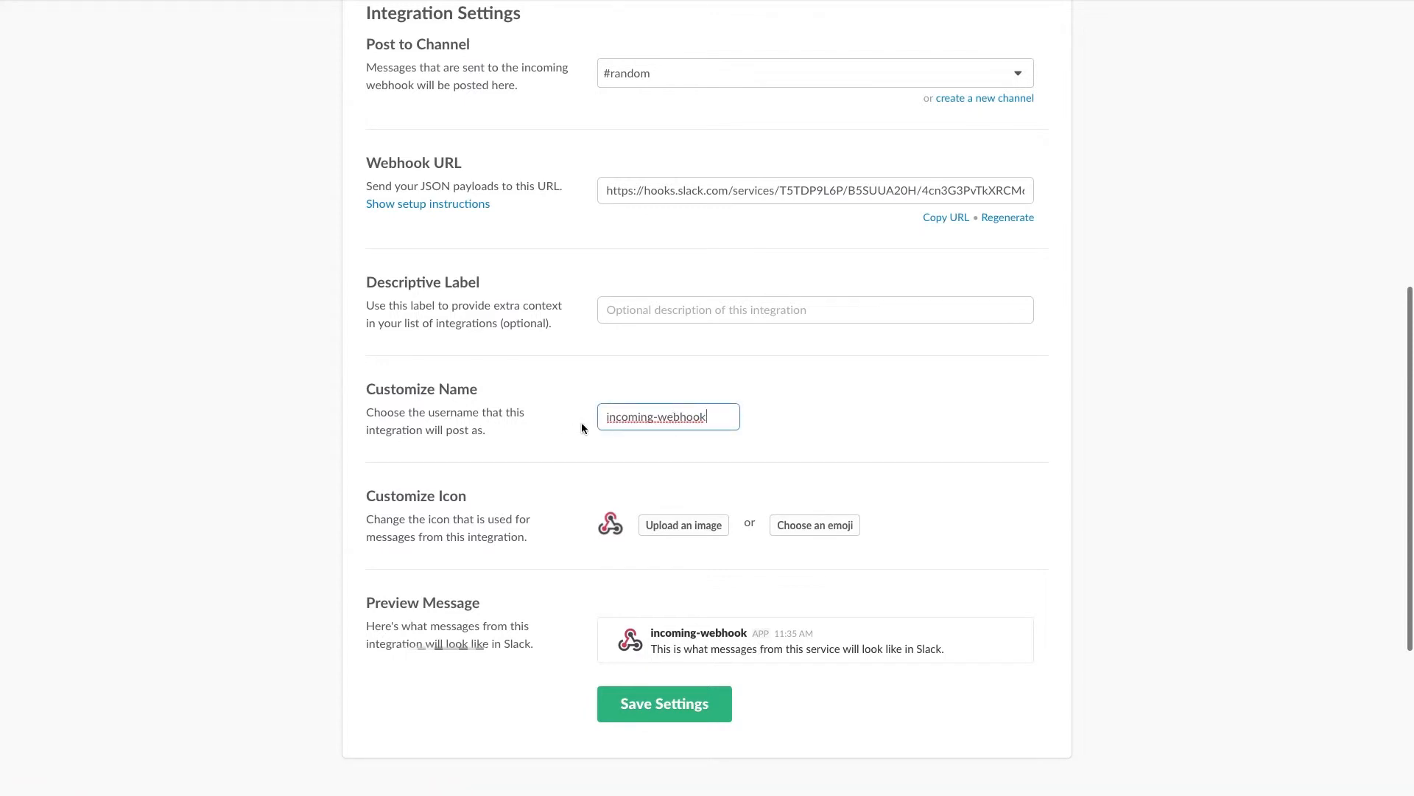
pyautogui.tripleClick(720, 417)
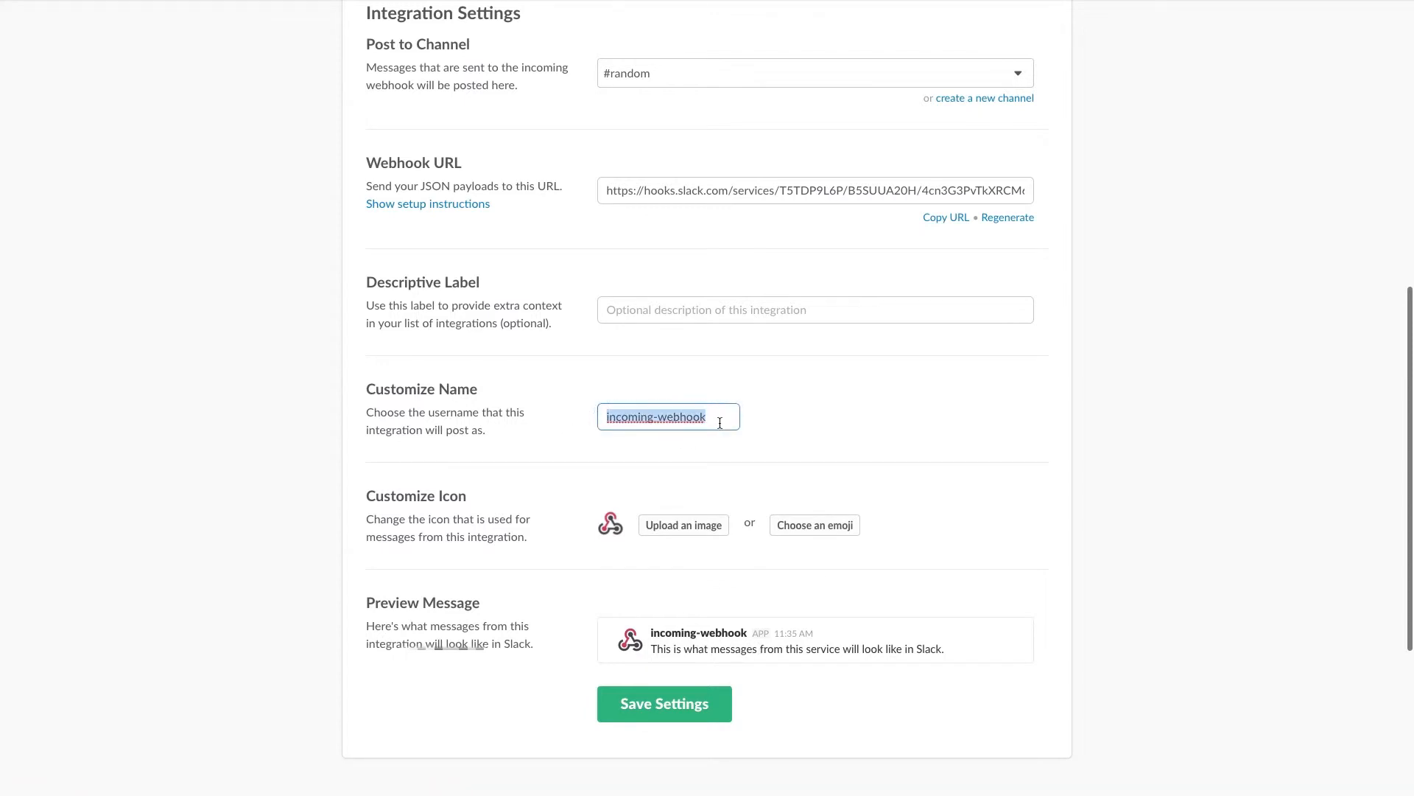
pyautogui.write('Numbergrotu')
pyautogui.press('BackSpace')
pyautogui.press('BackSpace')
pyautogui.write('oup Notification')
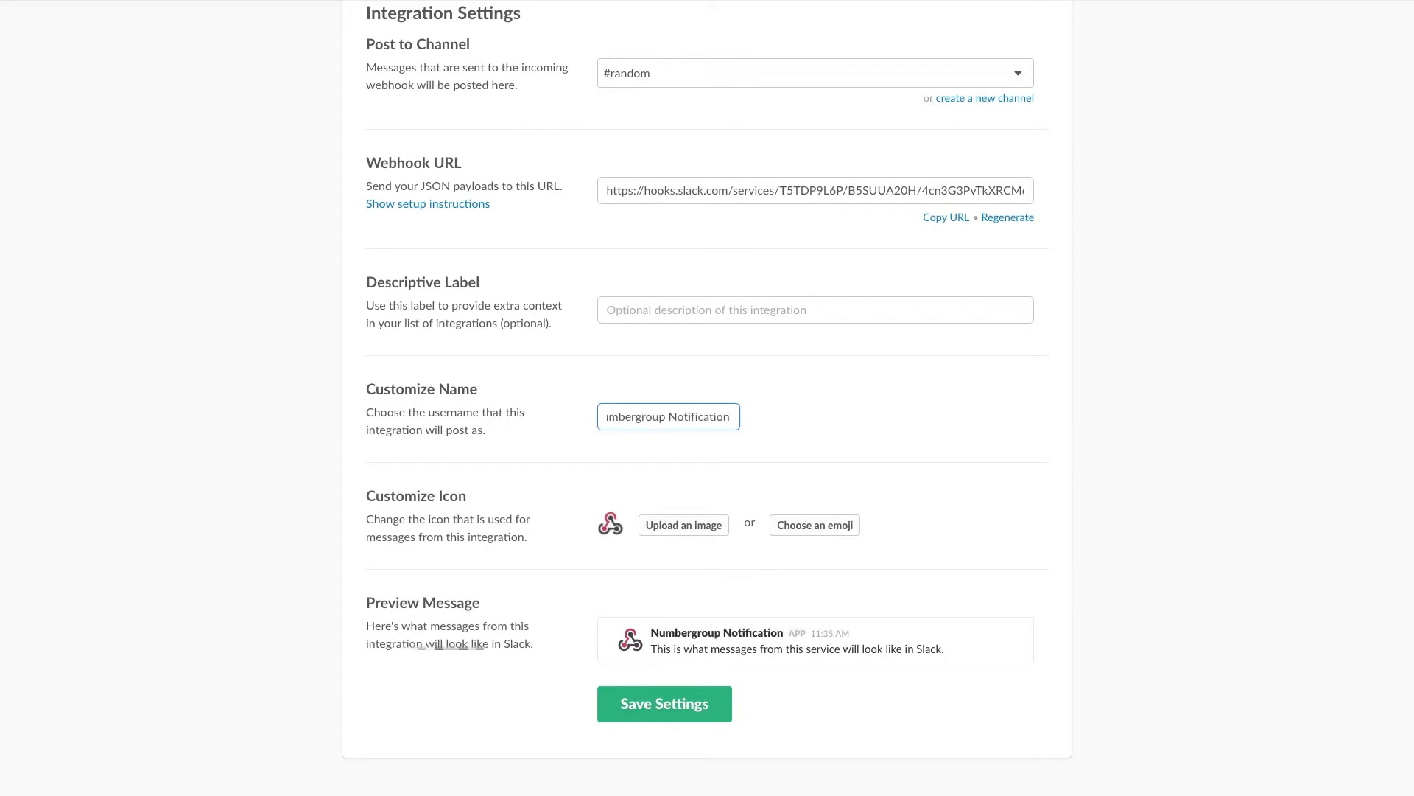
# - Choose the heart emoji as the integration's custom icon and save the settings
pyautogui.click(815, 526)
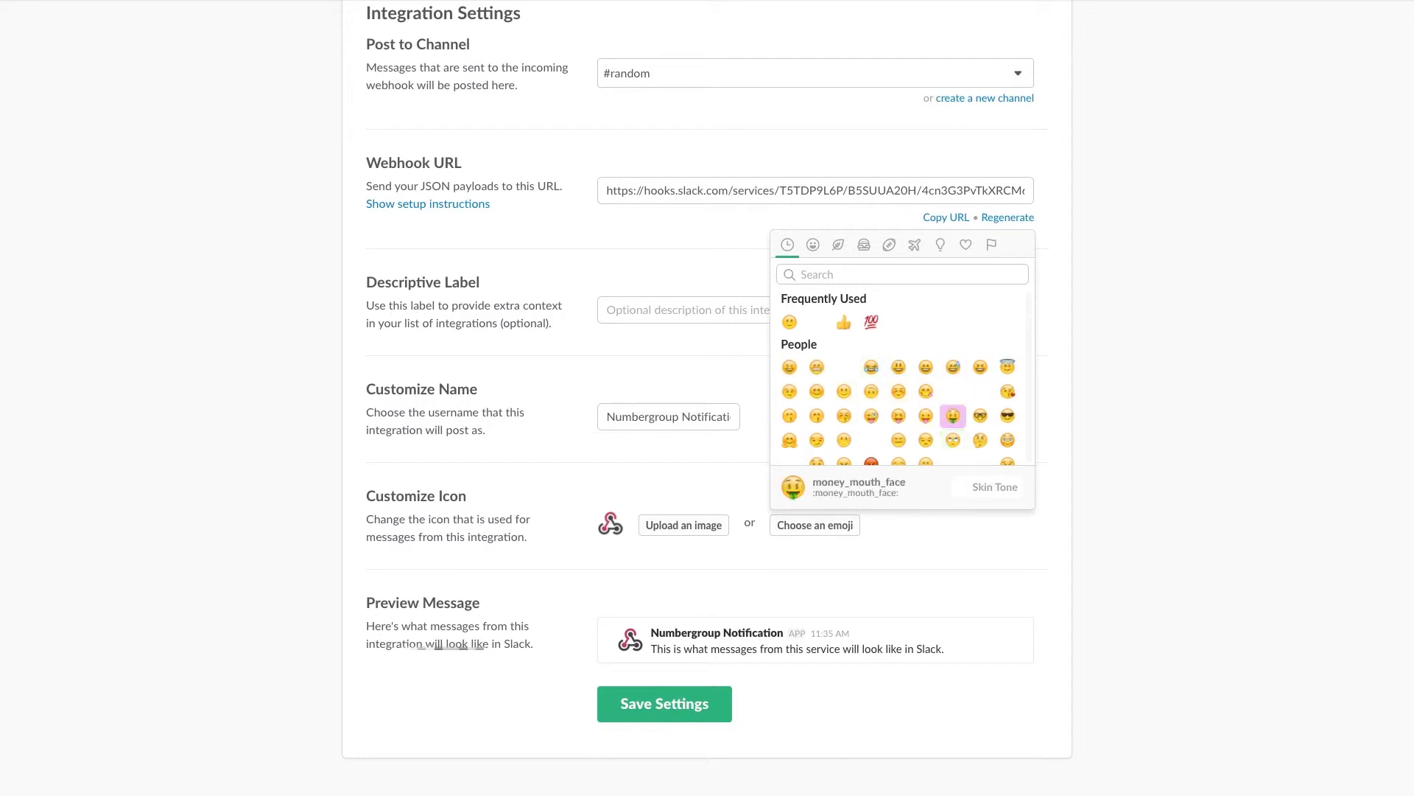
pyautogui.scroll(-2, 899, 376)
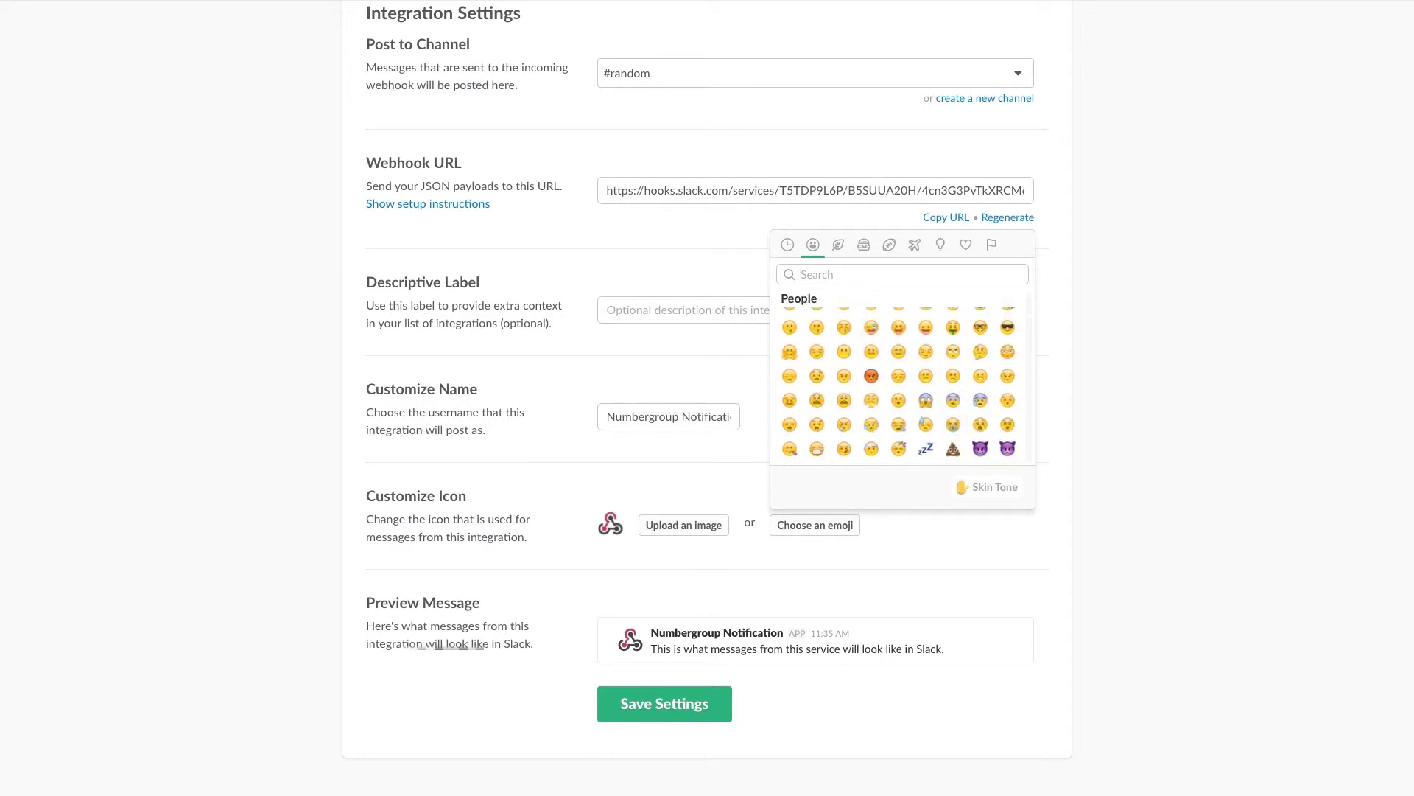
pyautogui.scroll(2, 899, 383)
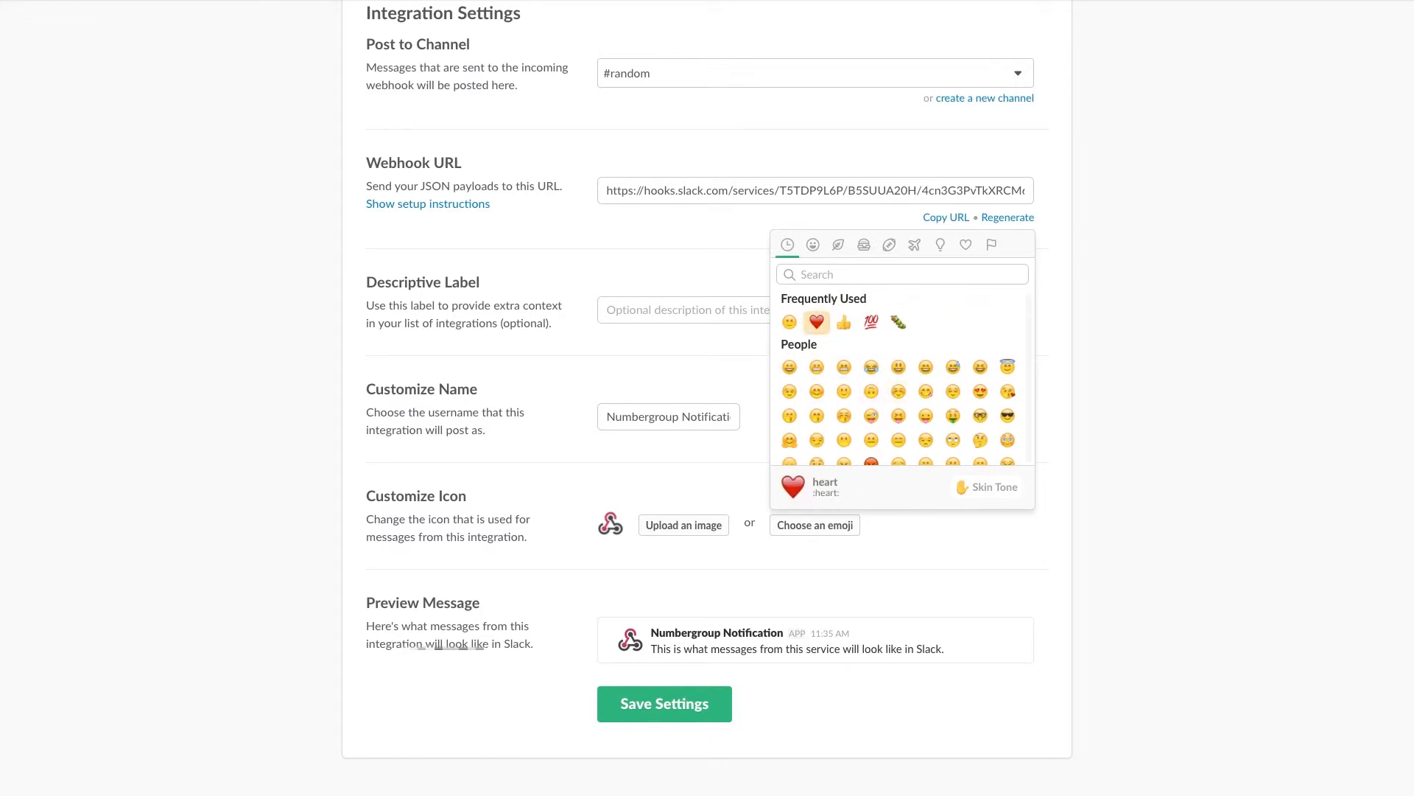
pyautogui.click(816, 322)
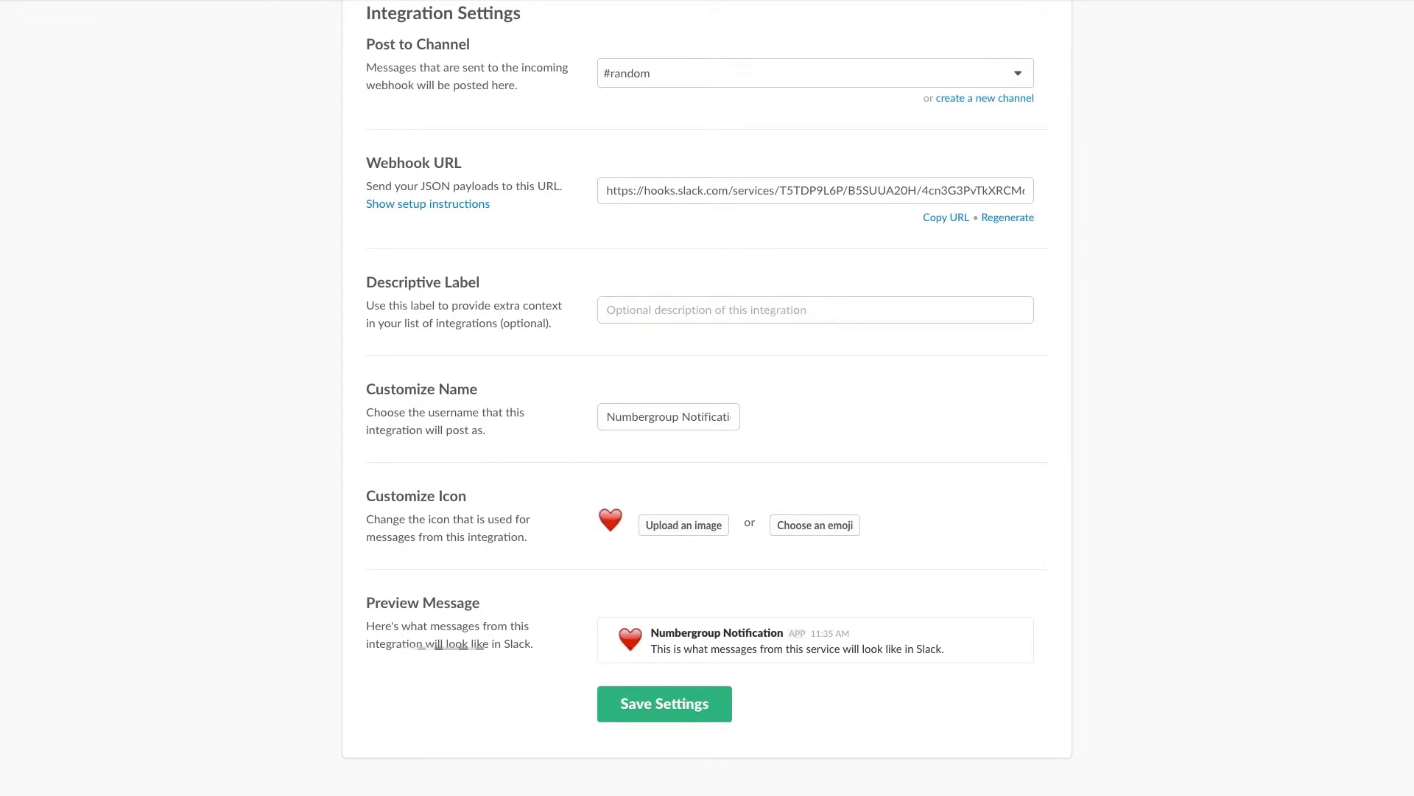
pyautogui.click(665, 704)
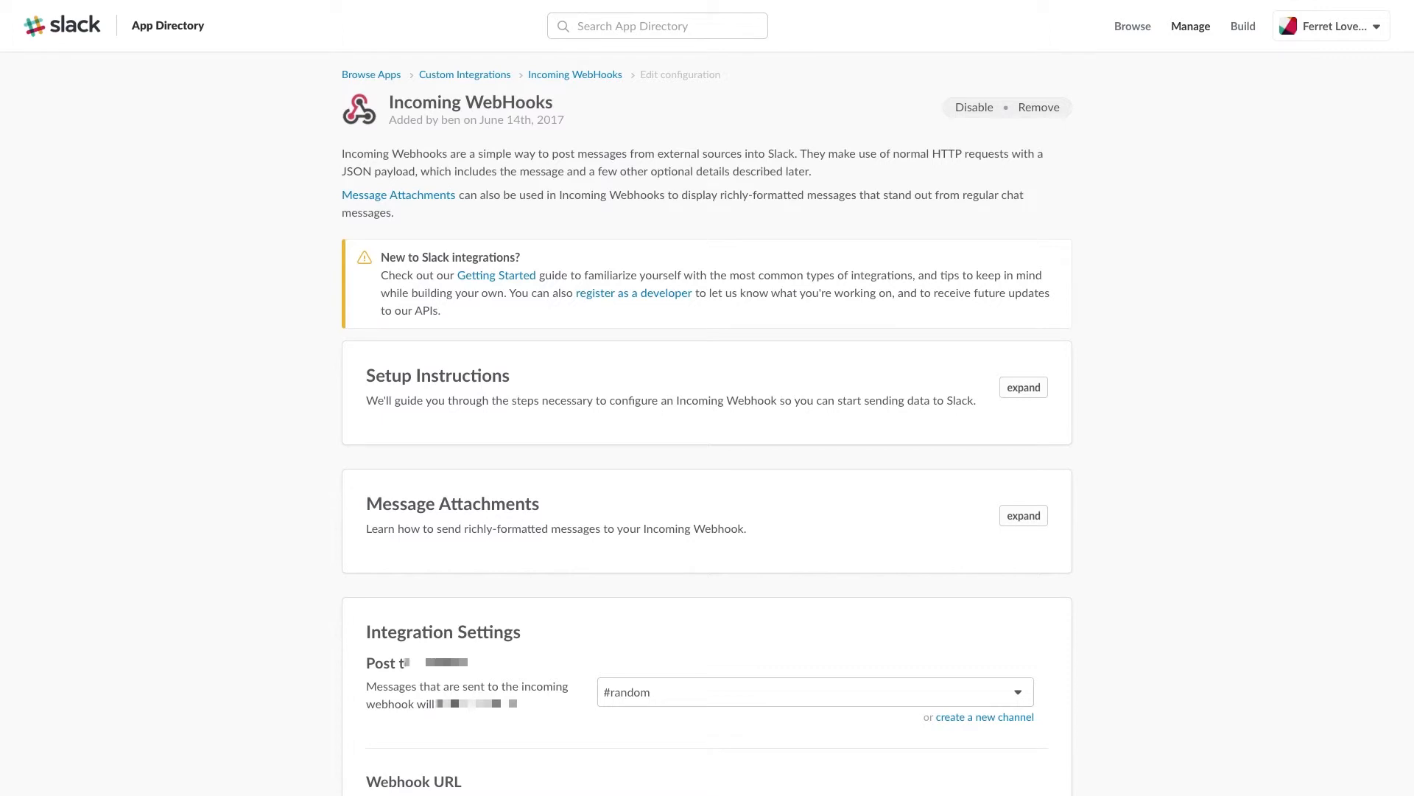
# - Return to the Slack workspace and look through the #general and #random channels for the call notification with the customised name and icon
pyautogui.moveTo(353, 1)
pyautogui.click(475, 31)
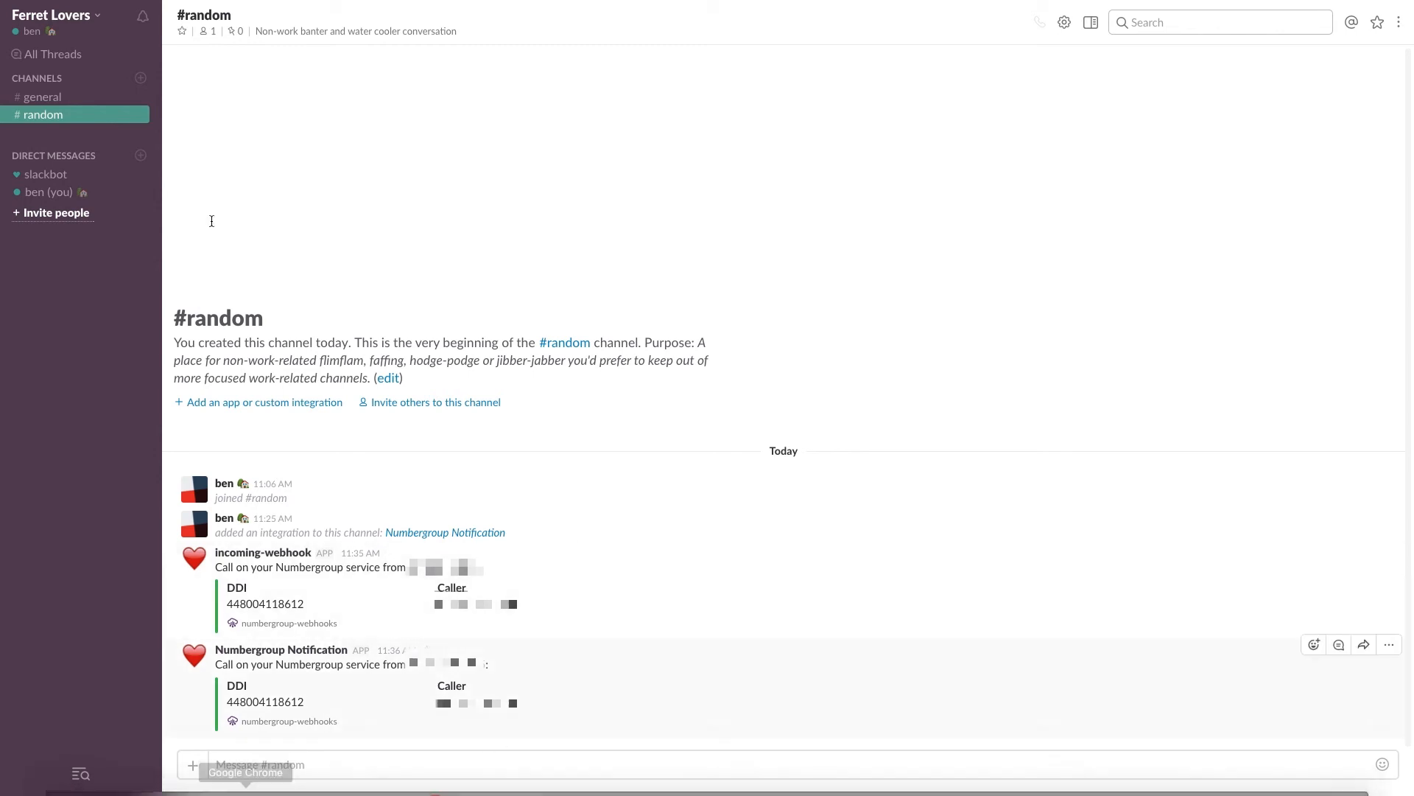
pyautogui.click(54, 100)
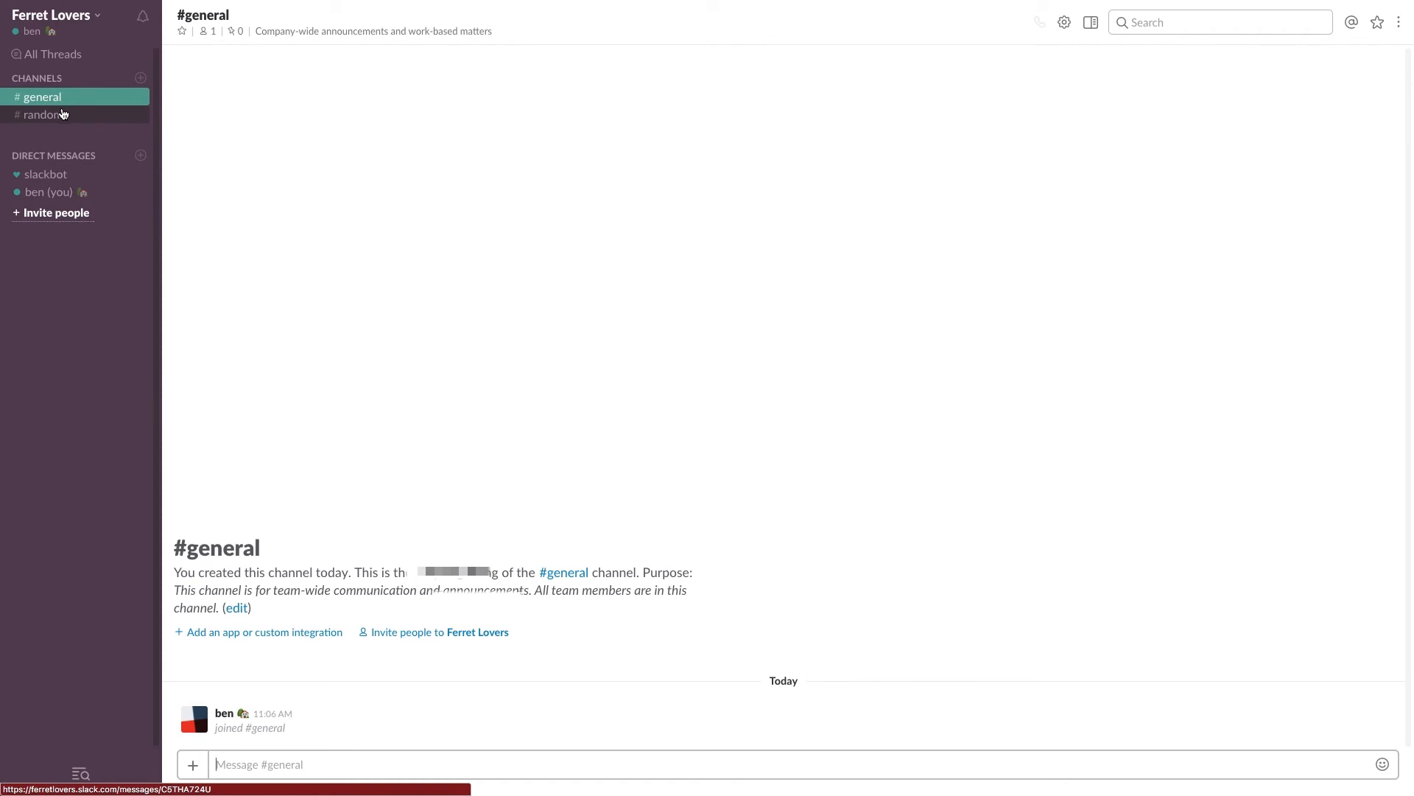
pyautogui.click(63, 114)
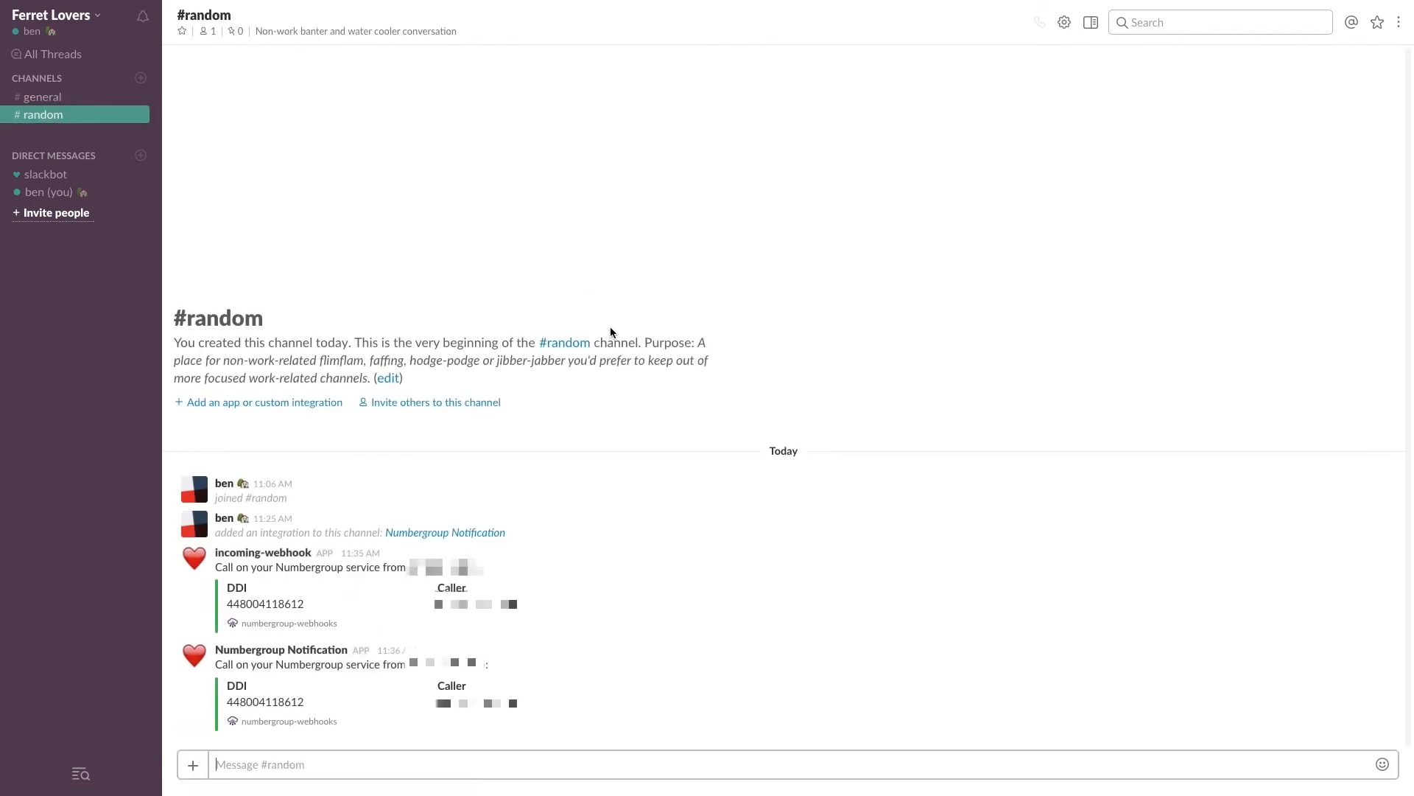
pyautogui.click(70, 98)
pyautogui.click(73, 118)
pyautogui.click(61, 106)
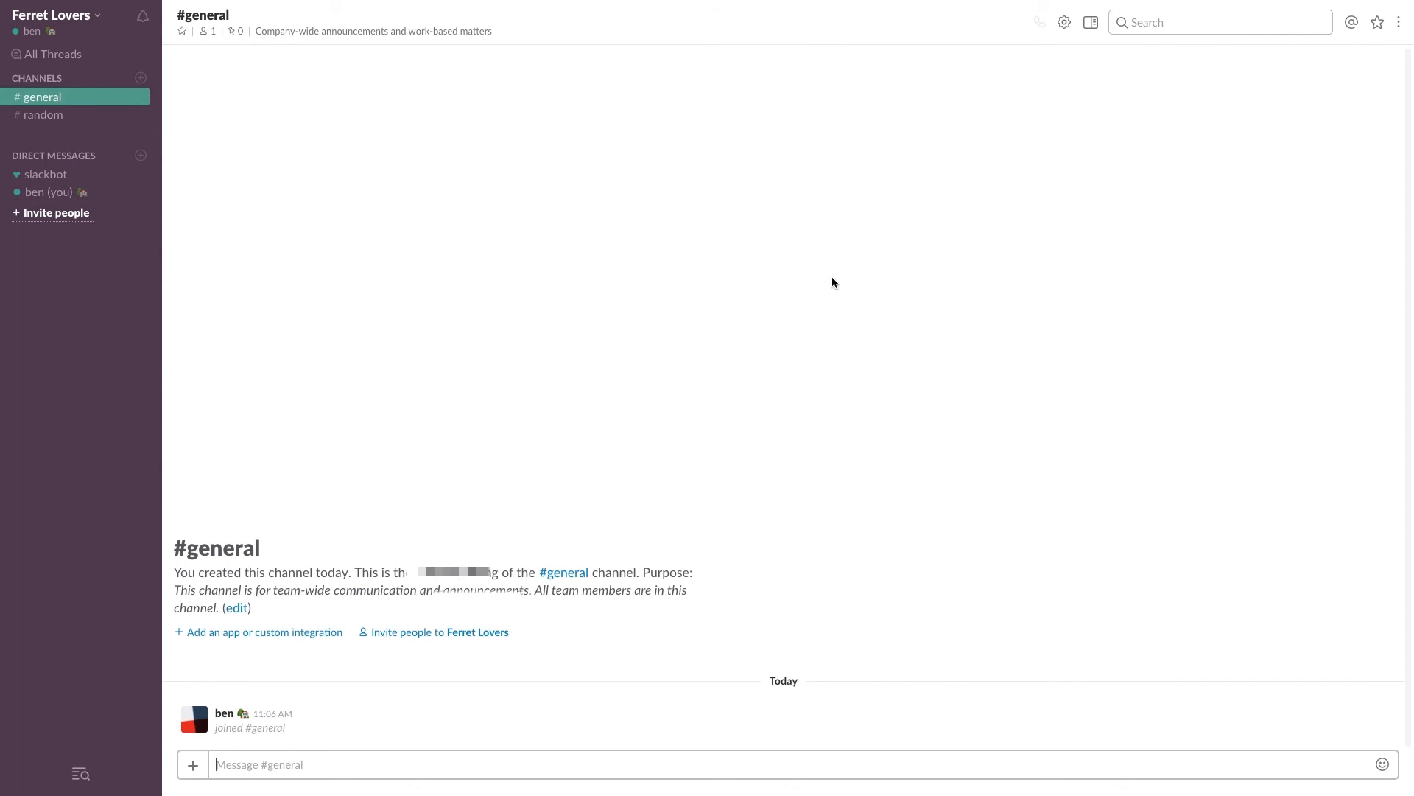
pyautogui.click(45, 115)
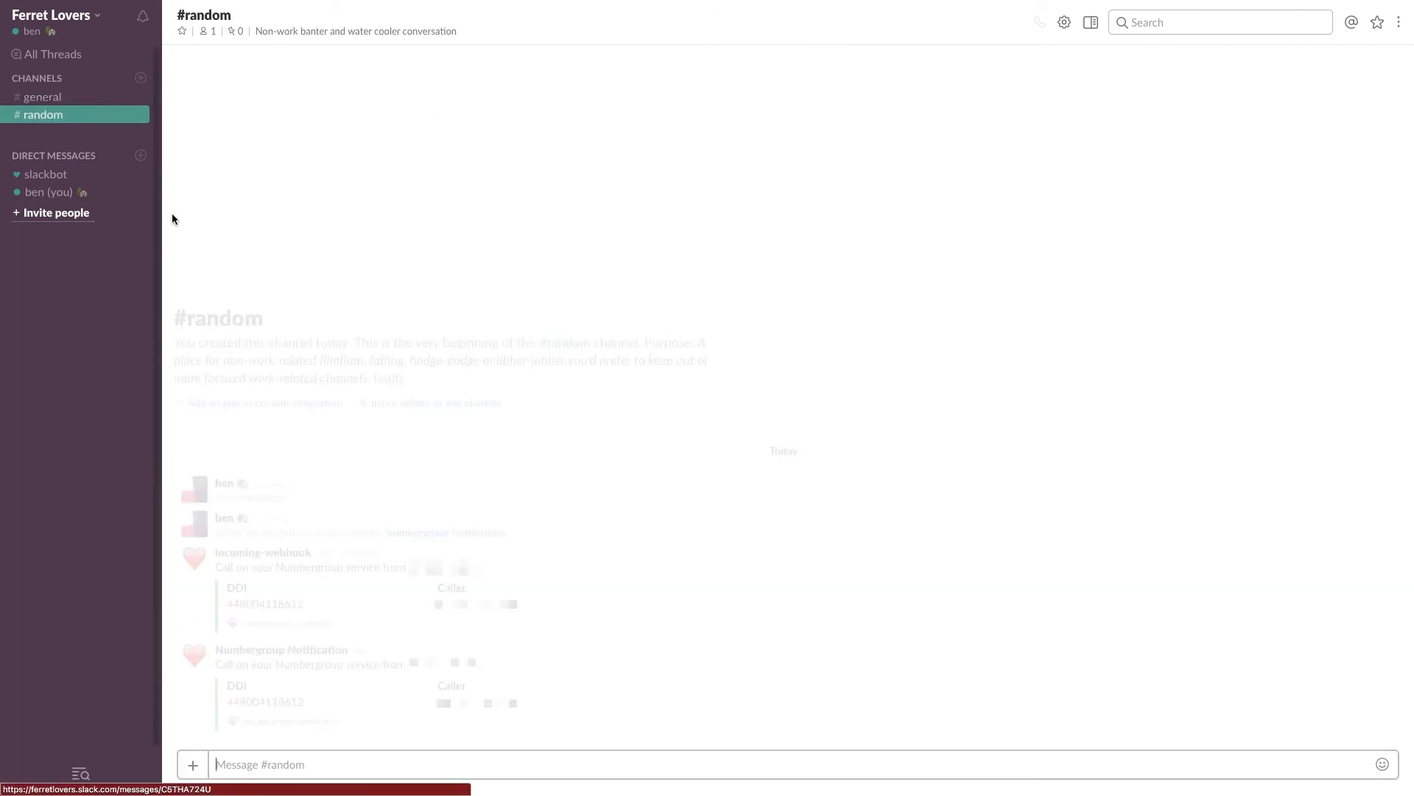